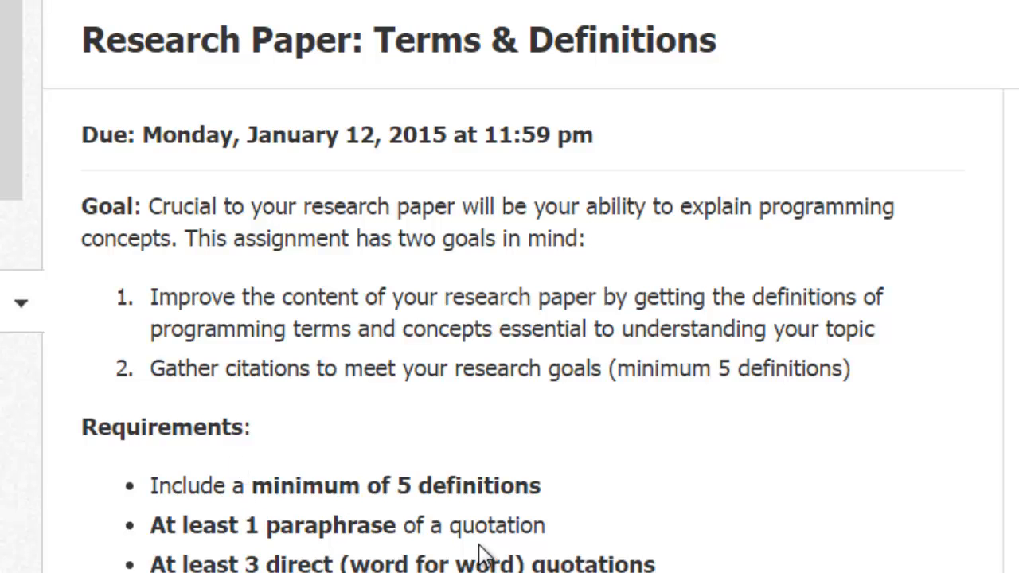
Step: Read the assignment's requirements for definitions, quotations, paraphrases, citations and the MLA bibliography
scroll(478, 462, down, 5)
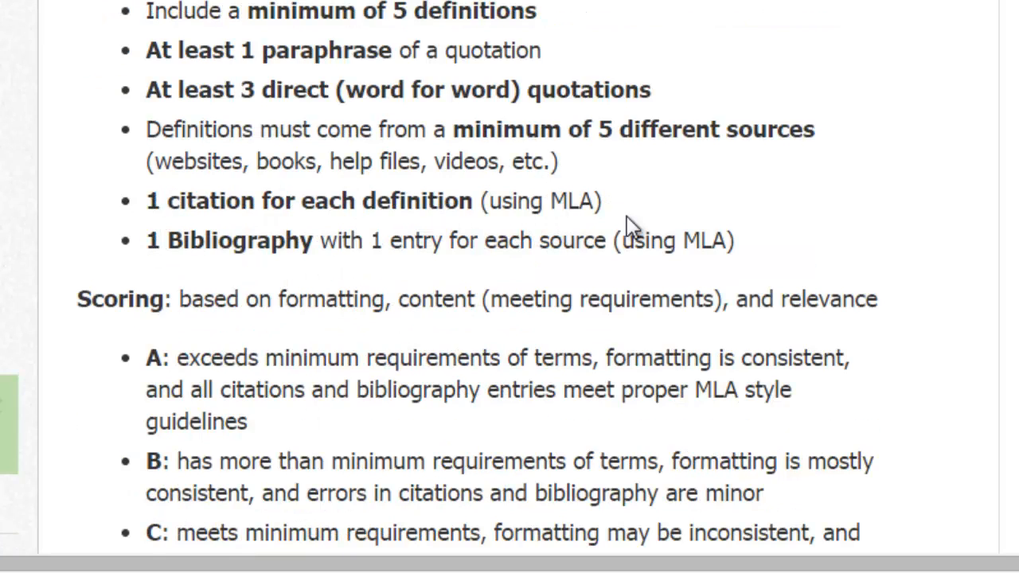
drag(548, 201, 595, 199)
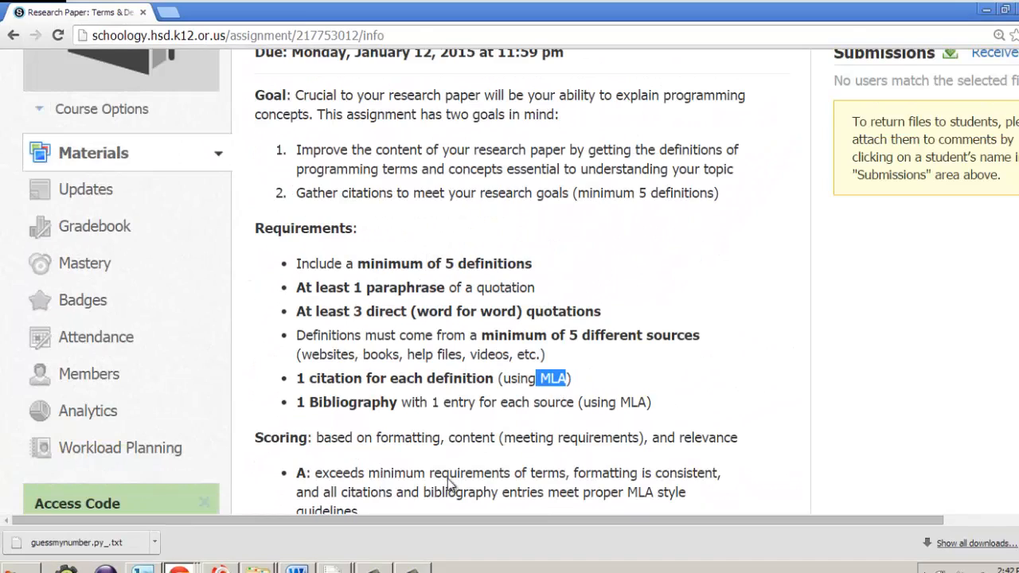
Step: Switch to the Word document and scroll through its definitions, citations and bibliography
click(296, 569)
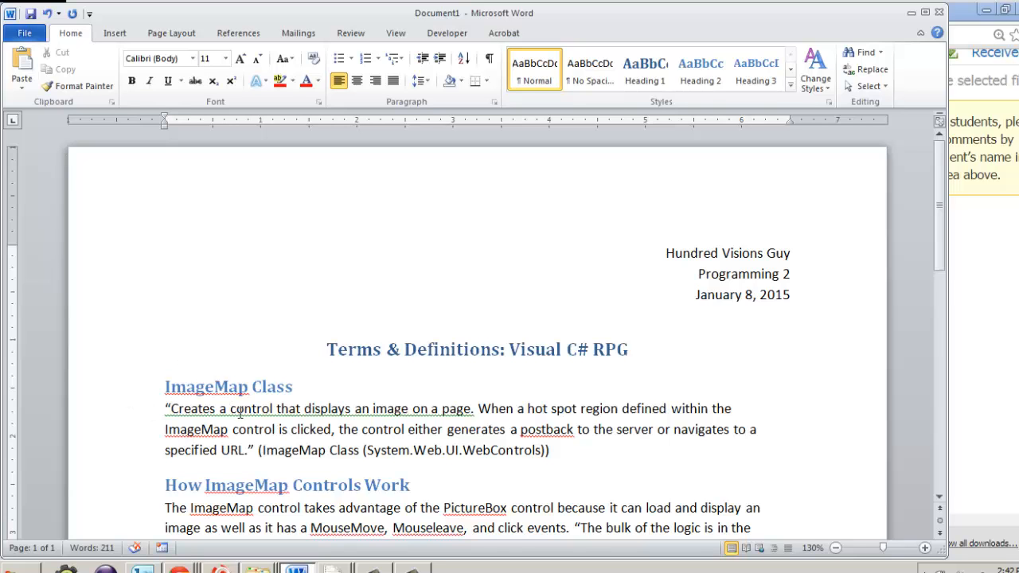
scroll(239, 413, down, 3)
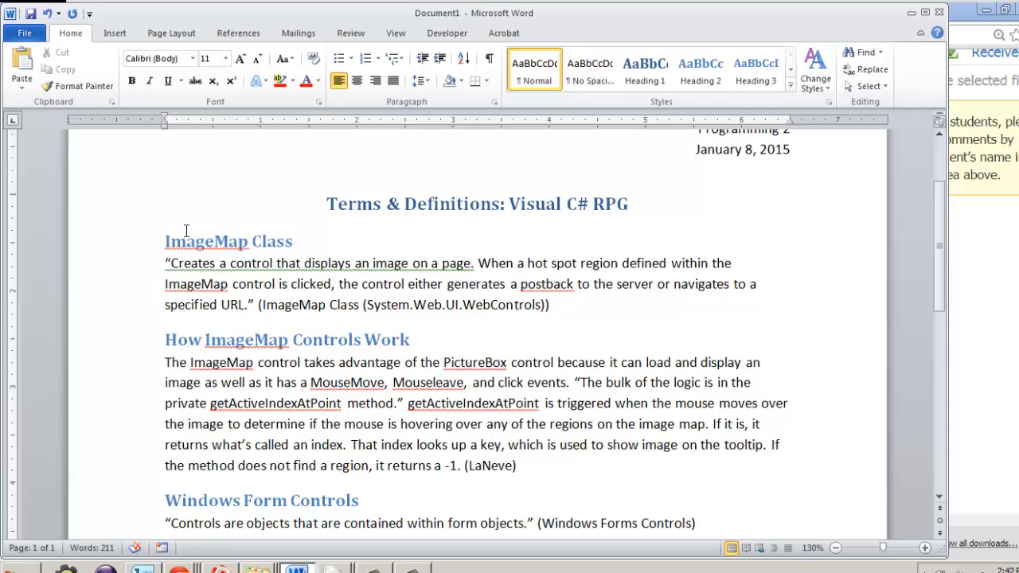
drag(165, 263, 254, 309)
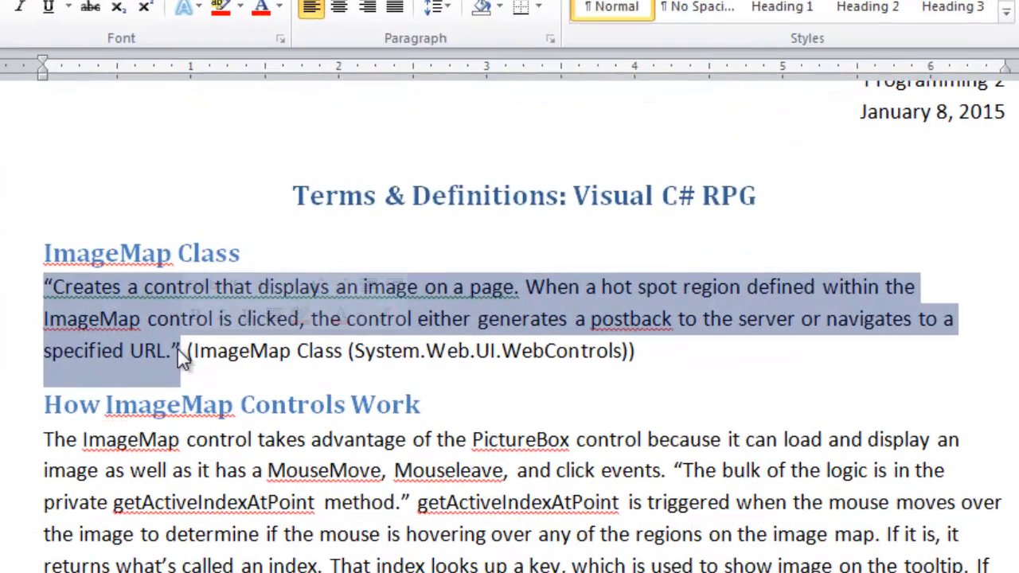
click(334, 357)
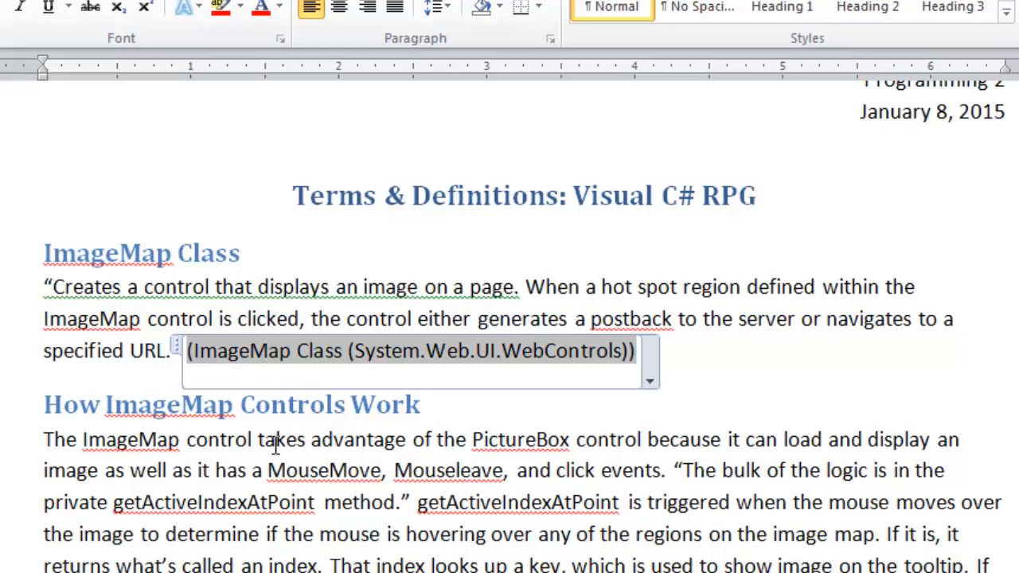
scroll(275, 446, down, 5)
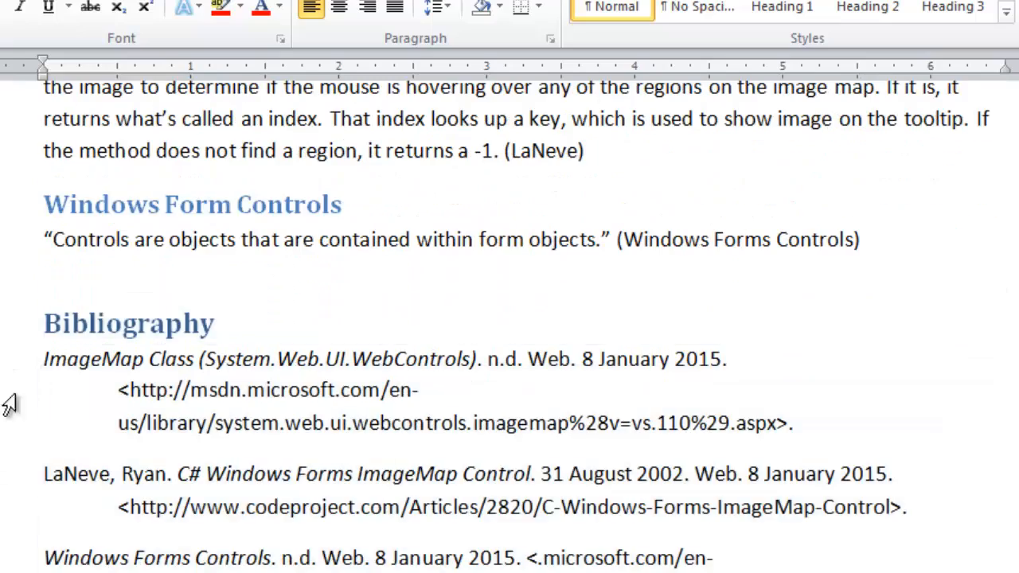
scroll(10, 405, up, 3)
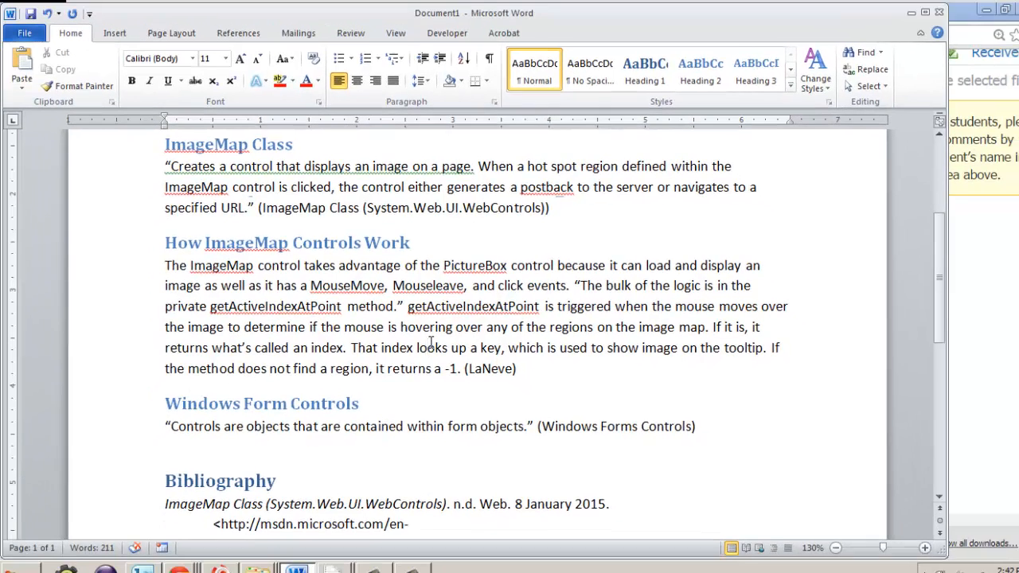
click(428, 347)
scroll(390, 300, up, 1)
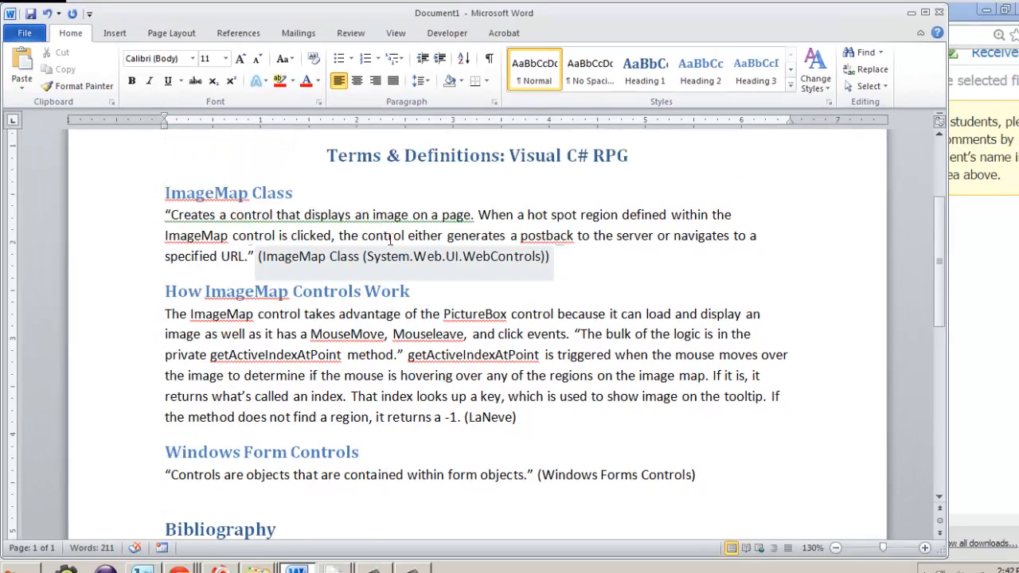
Step: Switch the ImageMap Class heading to Normal style with bold, then restore its Heading 2 style
drag(308, 193, 172, 197)
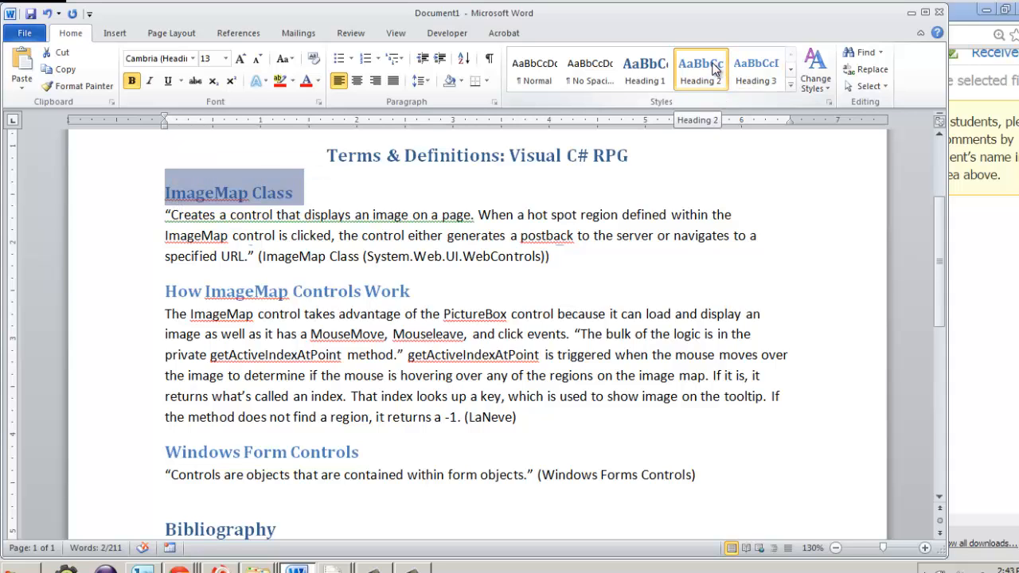
click(530, 78)
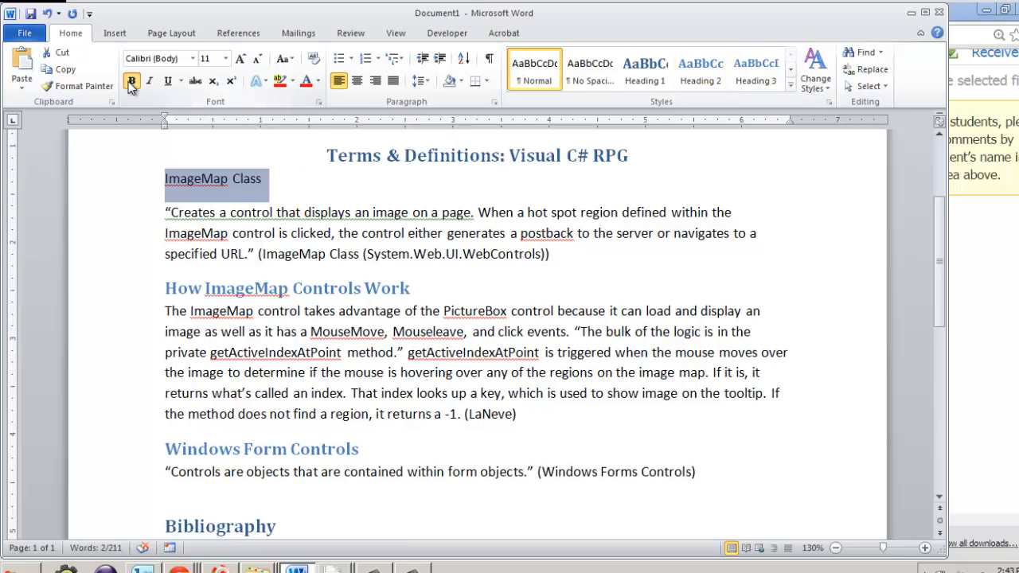
click(132, 82)
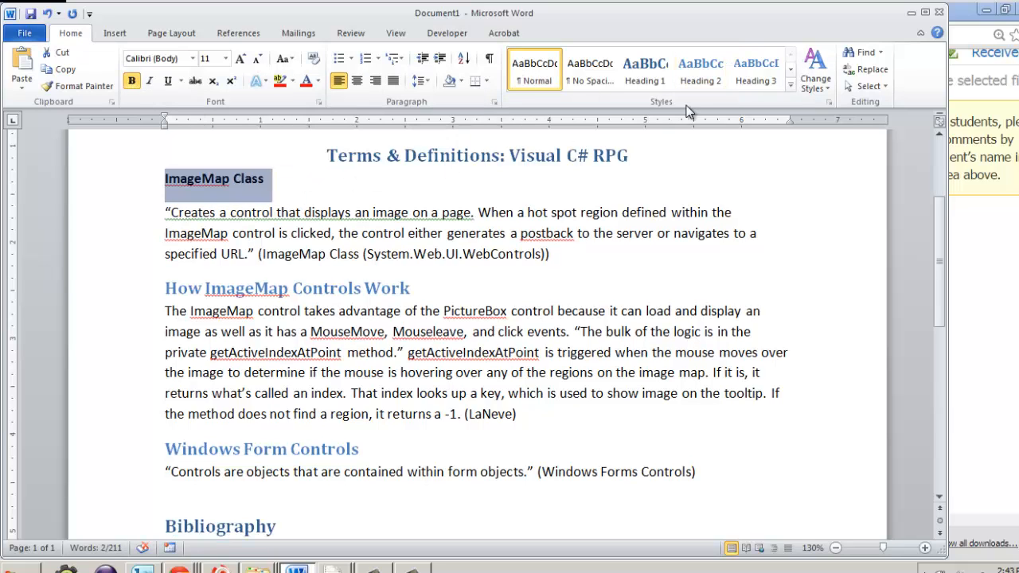
click(702, 72)
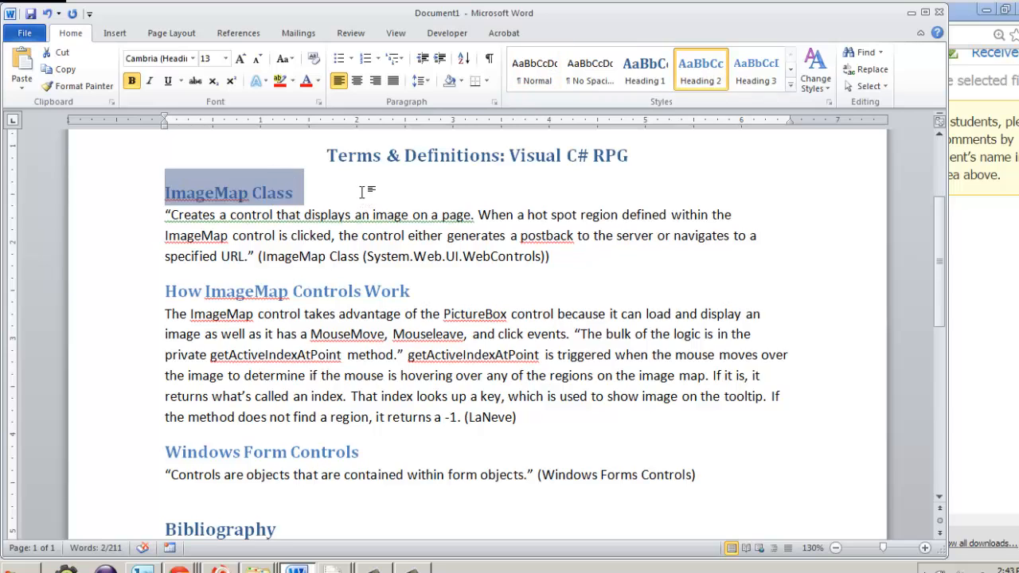
click(365, 195)
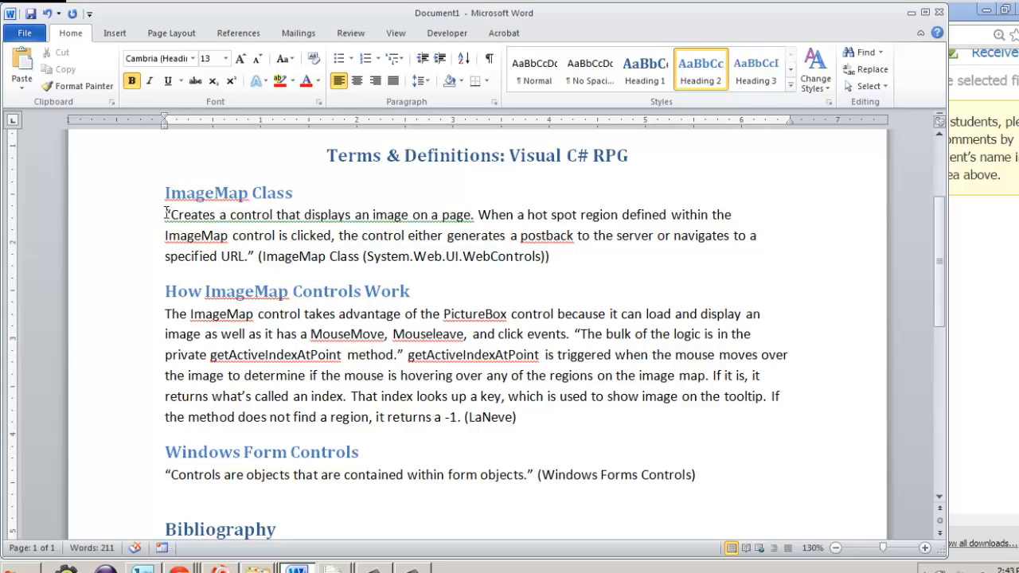
Step: Examine the ImageMap Class quotation and the citation field that follows it
drag(166, 213, 163, 213)
drag(247, 255, 188, 223)
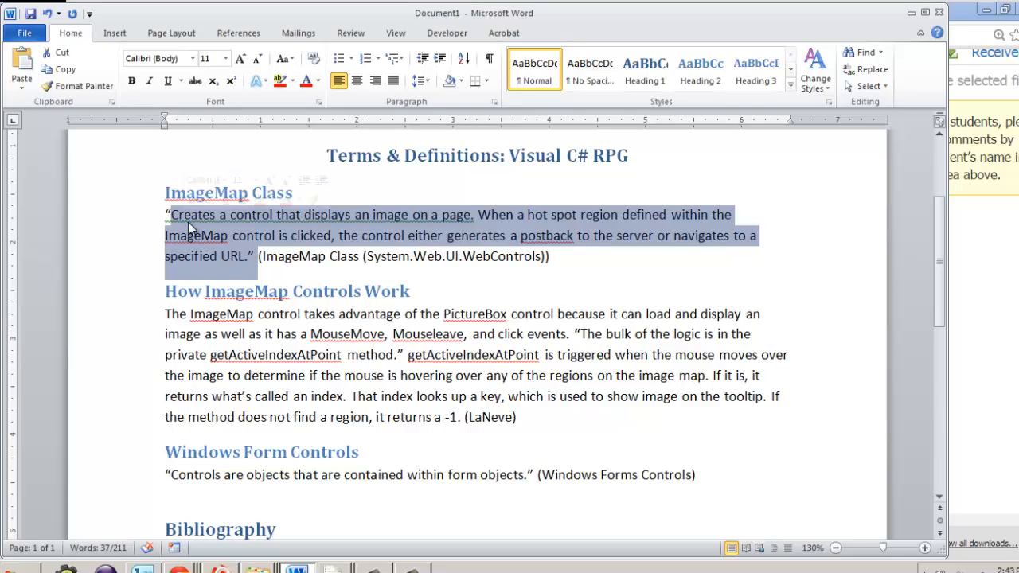
click(291, 256)
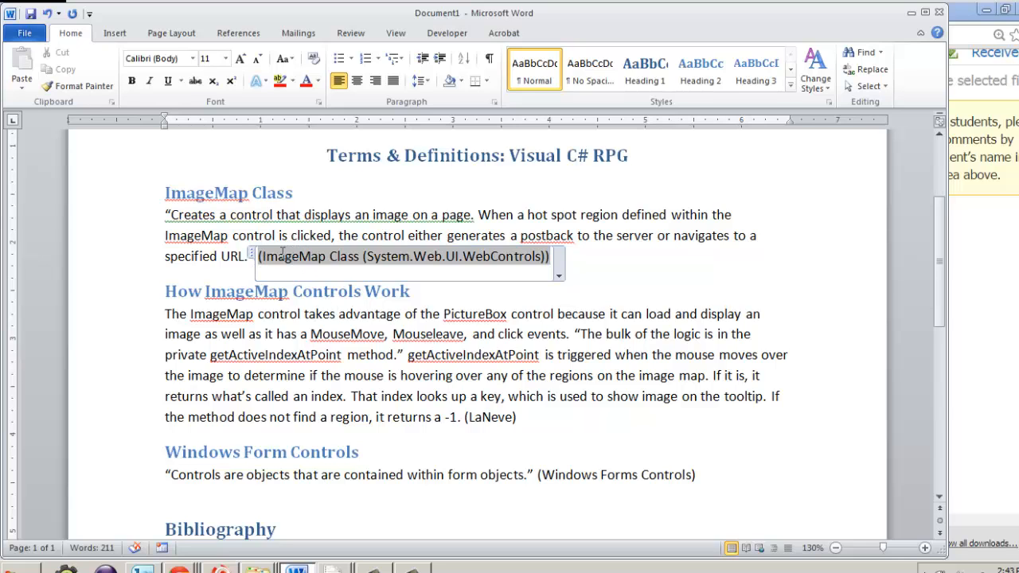
scroll(281, 253, down, 2)
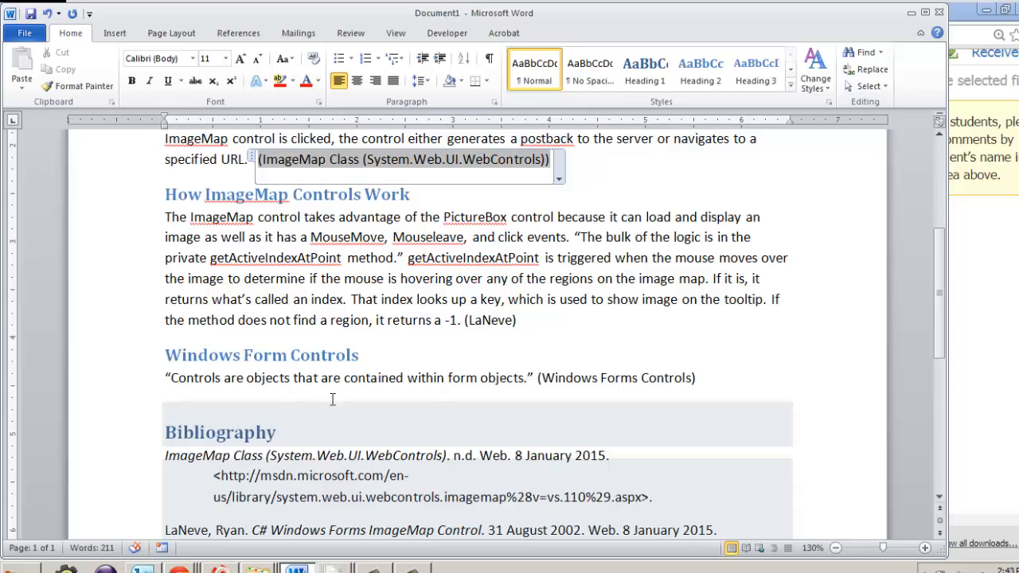
scroll(333, 401, up, 3)
scroll(338, 403, up, 1)
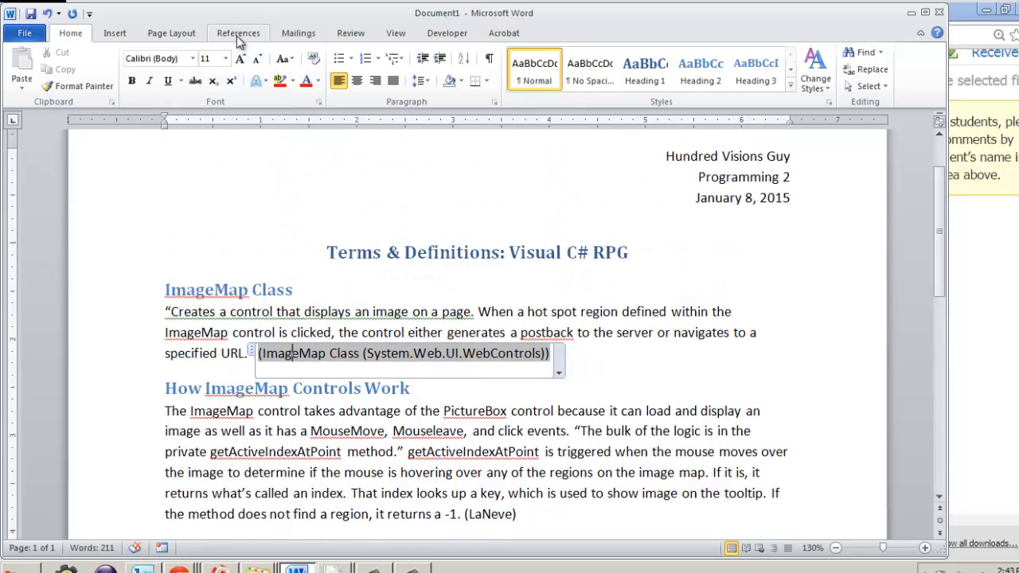
Step: Check the document's citation style selection, MLA Seventh Edition, among the available styles
click(238, 35)
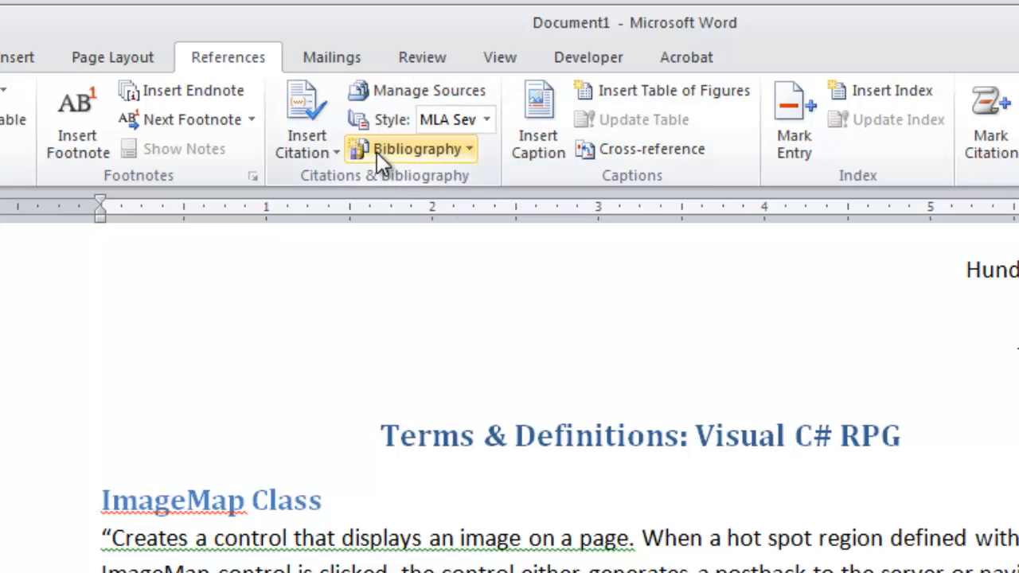
click(492, 121)
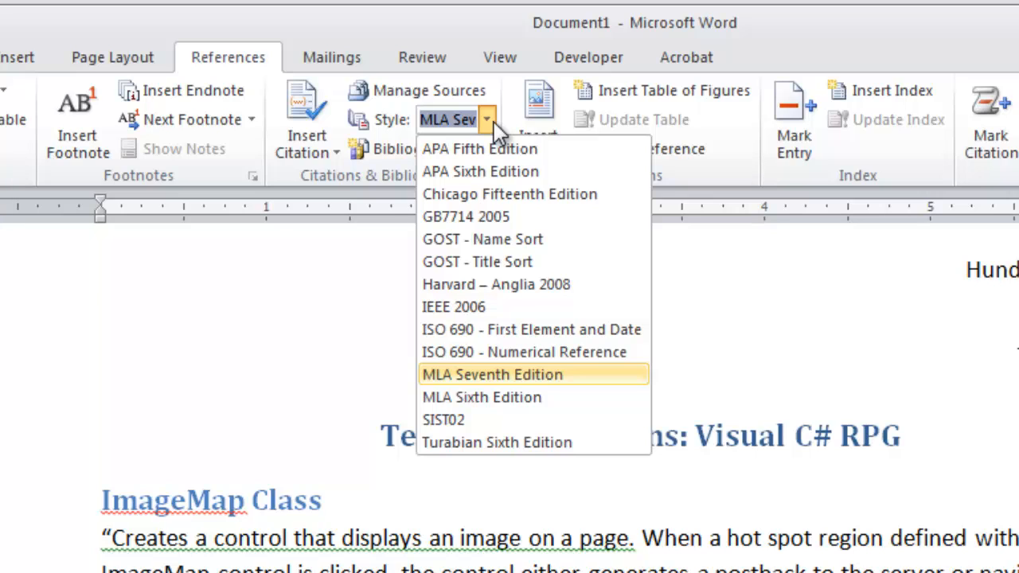
click(488, 122)
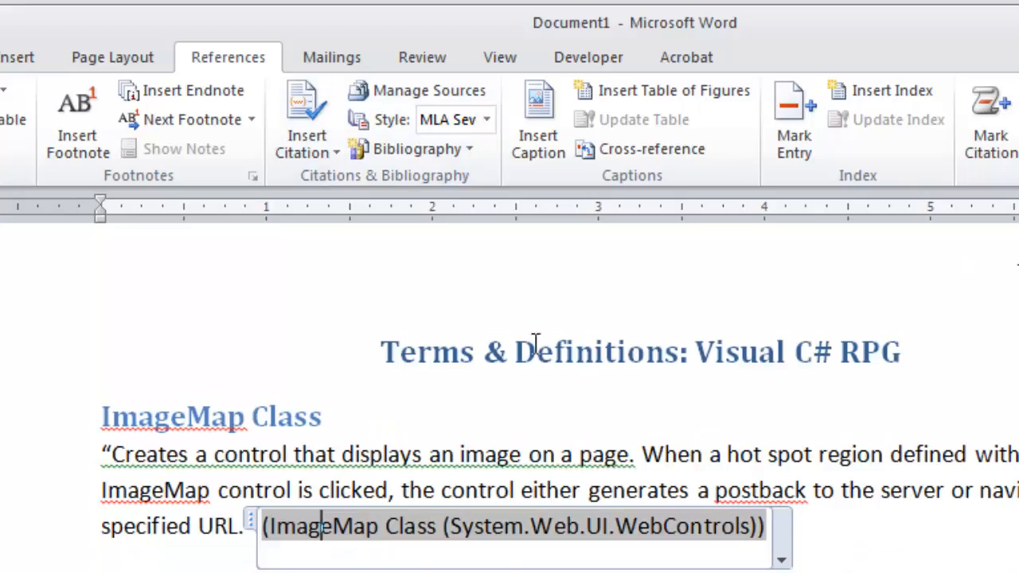
Step: Review the document title and the headings for each defined term
drag(383, 343, 913, 341)
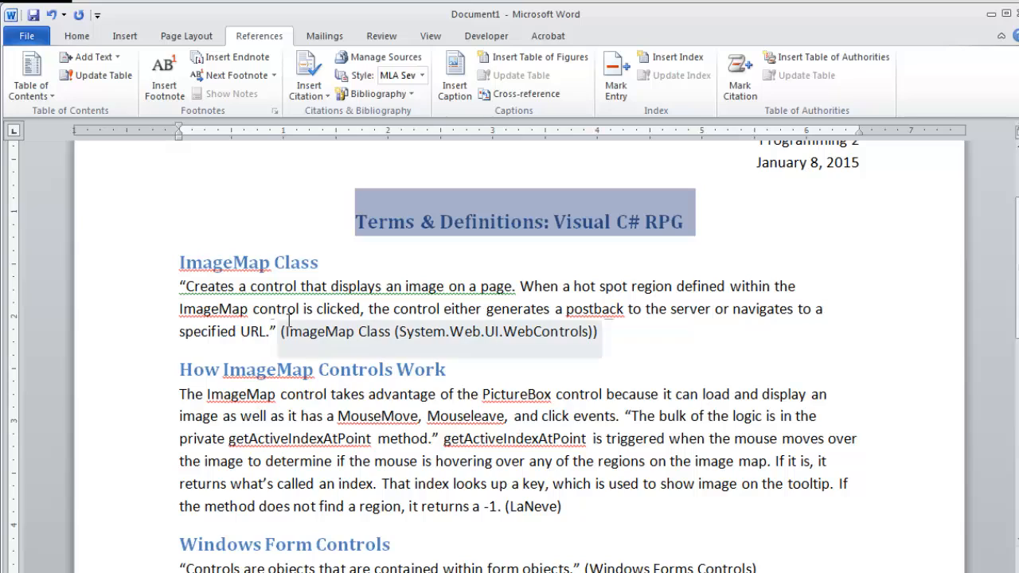
double_click(246, 269)
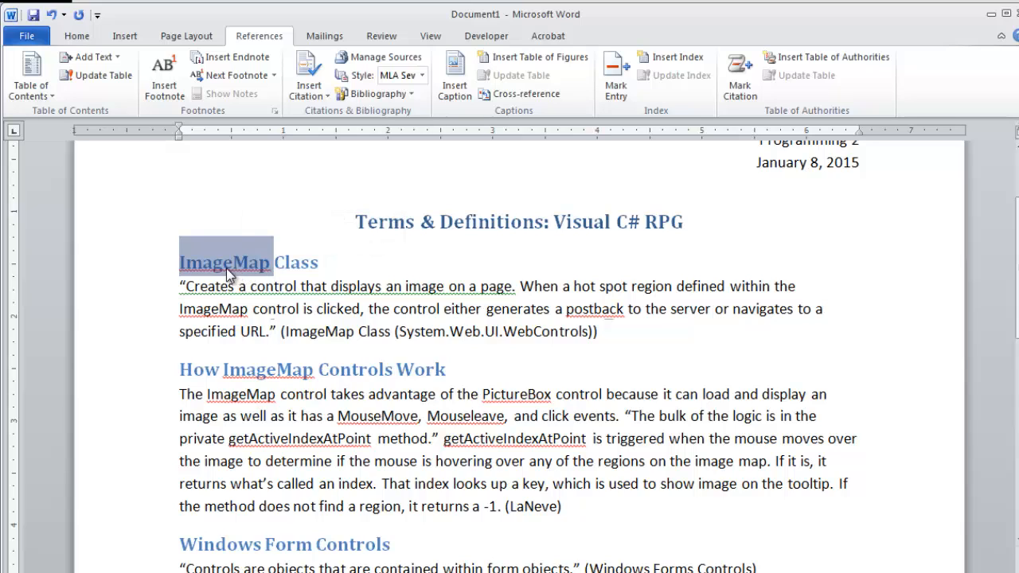
drag(180, 369, 478, 373)
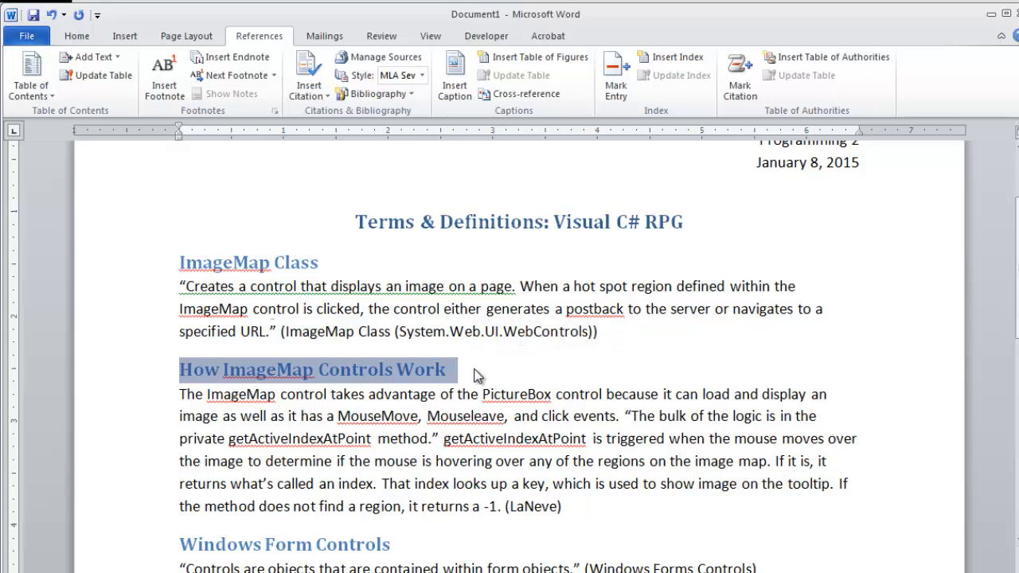
scroll(476, 372, down, 2)
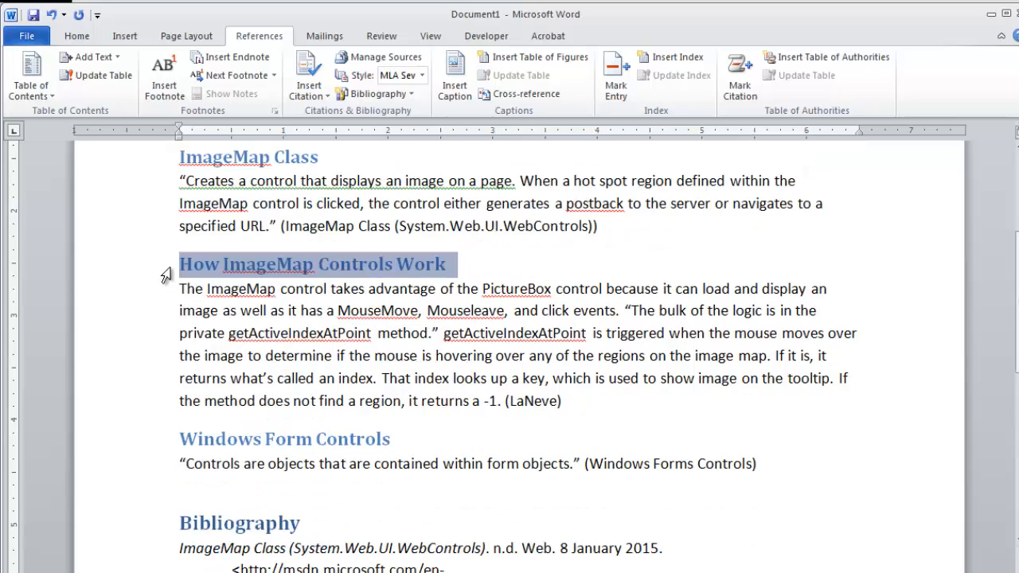
drag(189, 443, 406, 438)
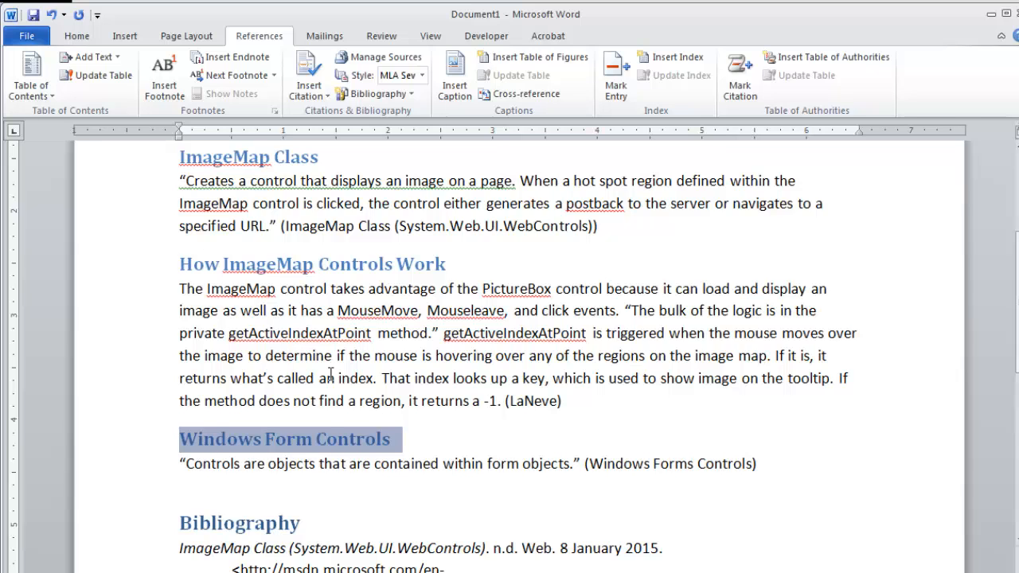
scroll(331, 373, down, 1)
scroll(298, 295, up, 2)
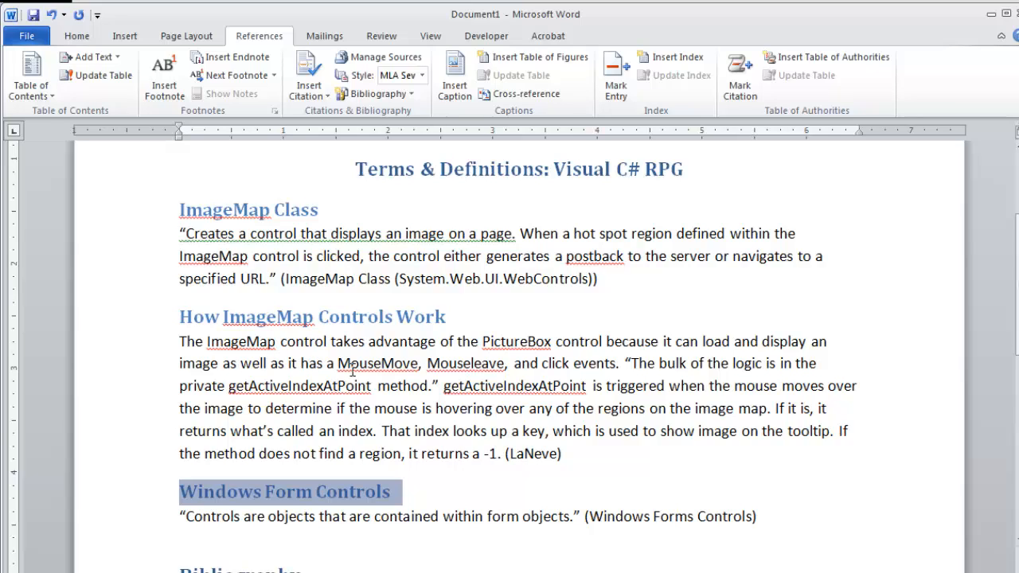
Step: Compare the direct quotation with the paraphrased definition and its LaNeve citation
drag(178, 234, 279, 279)
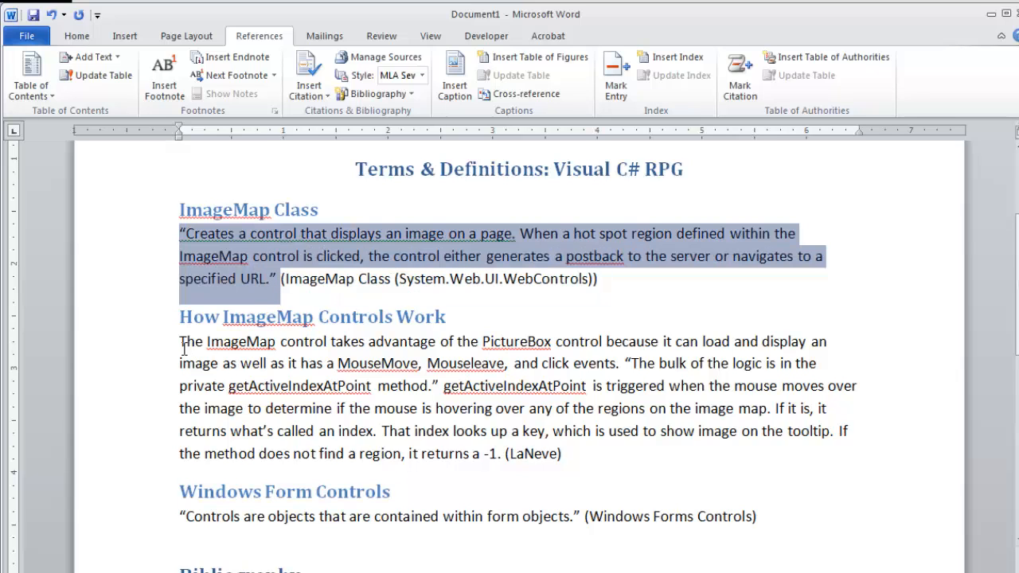
drag(180, 341, 498, 454)
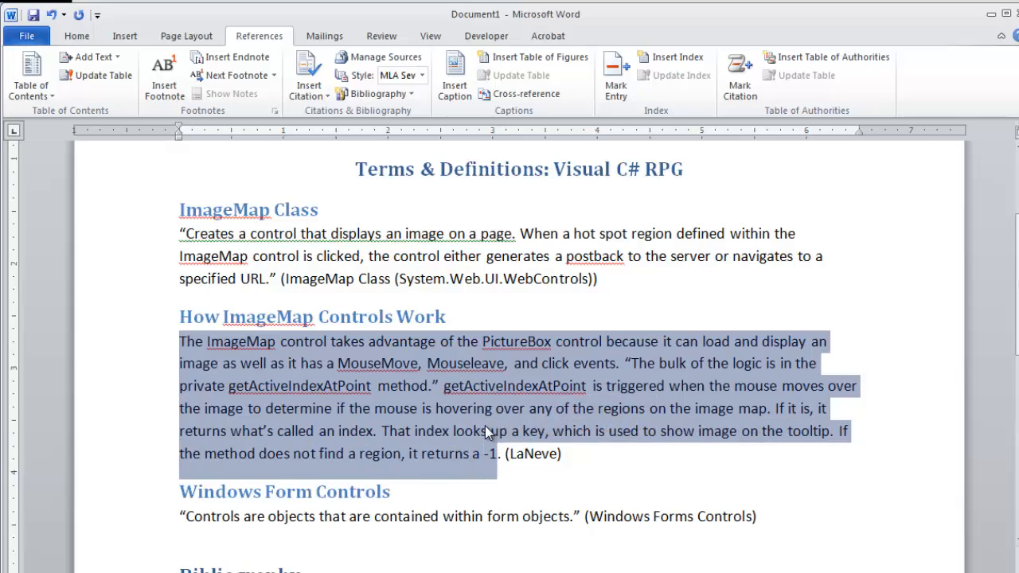
click(485, 426)
click(542, 455)
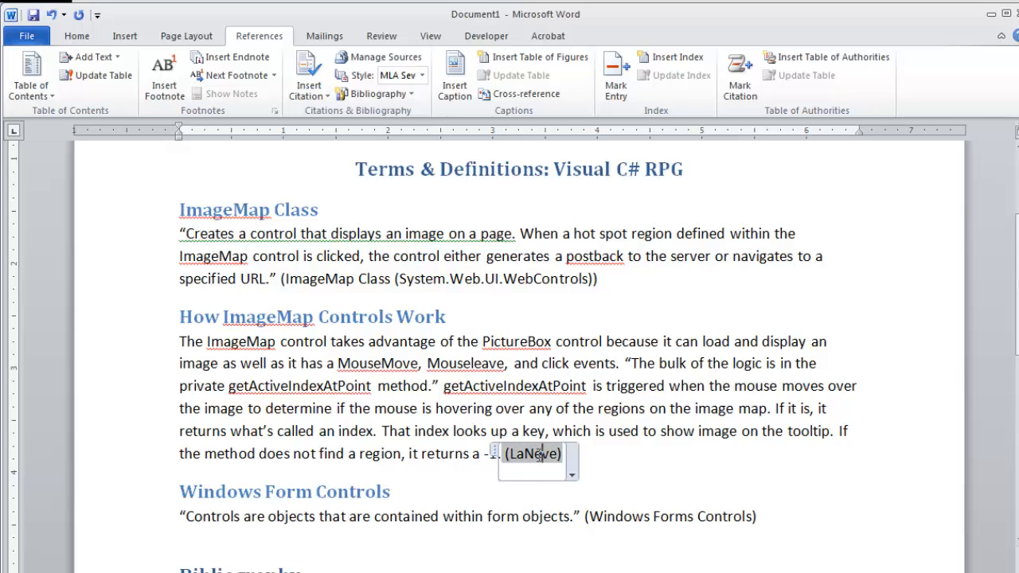
scroll(532, 456, down, 5)
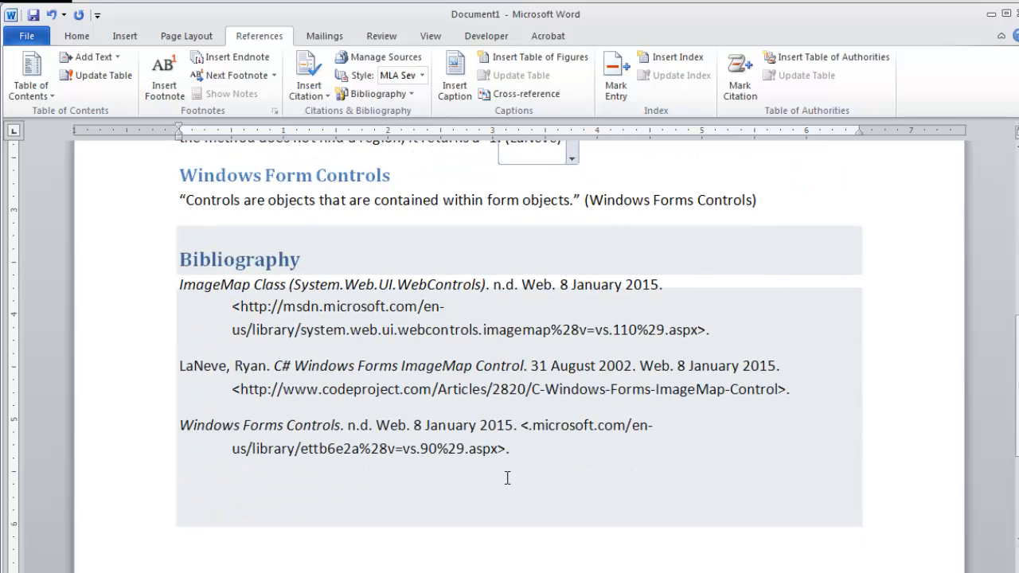
Step: Copy the CodeProject URL from the LaNeve bibliography entry and switch to the browser
drag(245, 392, 782, 388)
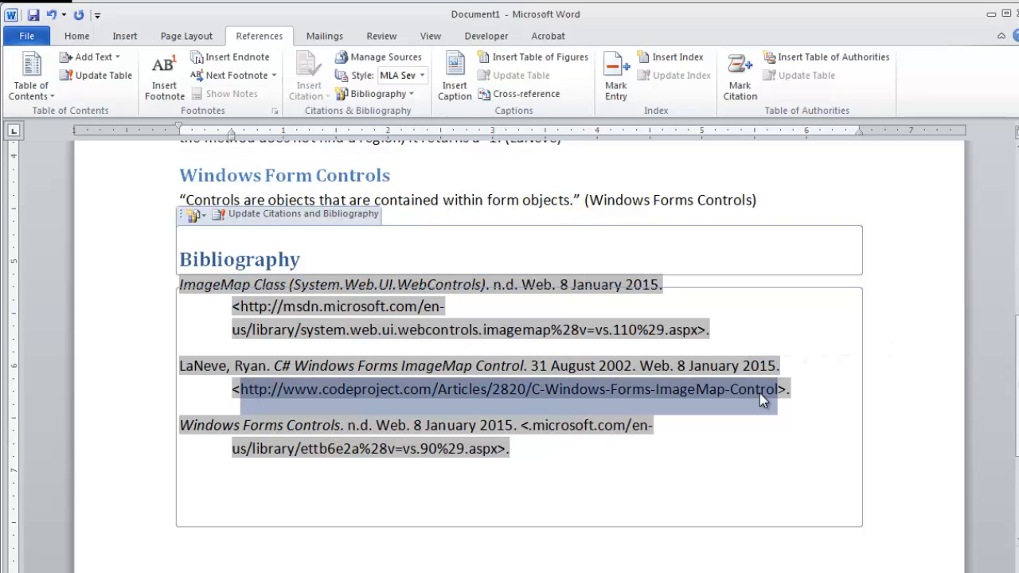
right_click(761, 395)
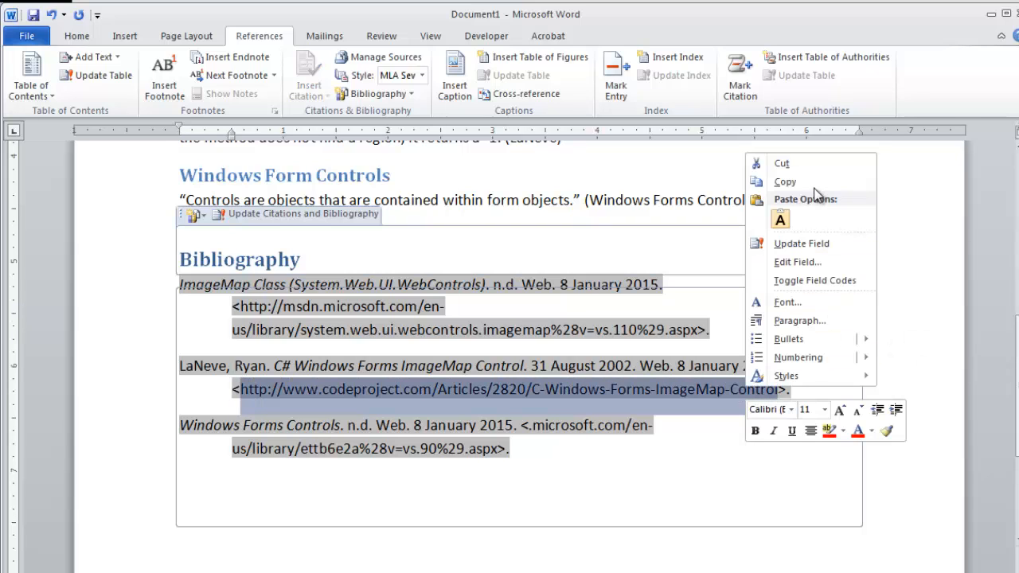
click(785, 182)
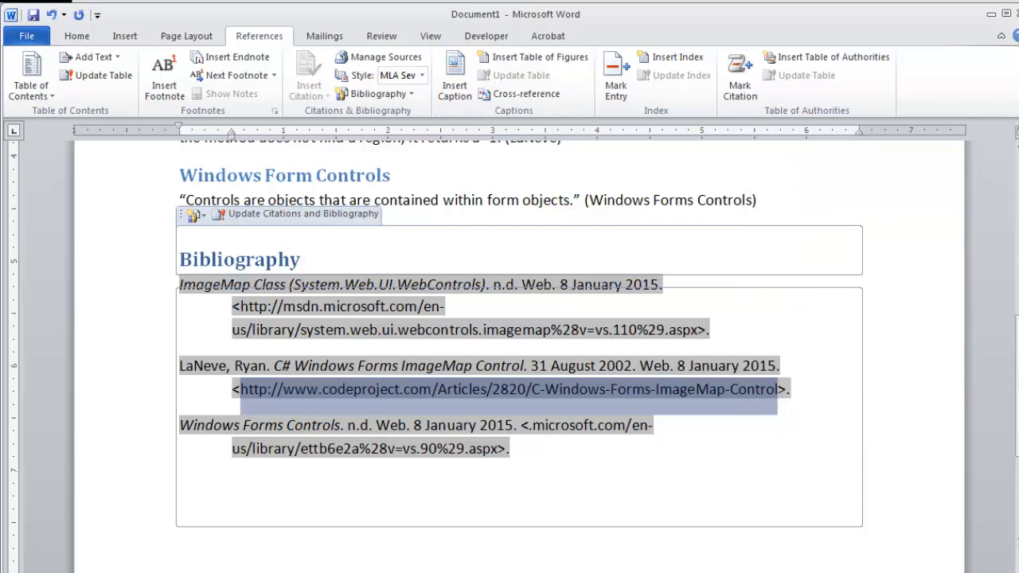
key(alt+Tab)
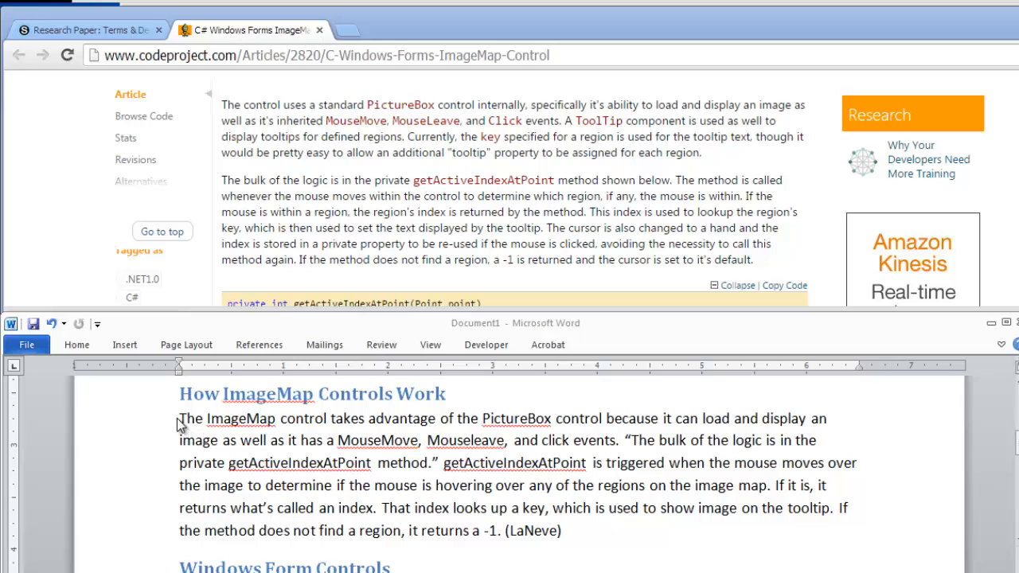
Step: Compare the document's quotations and paraphrased paragraph with the matching passages and title of the CodeProject article
drag(182, 425, 498, 530)
click(720, 193)
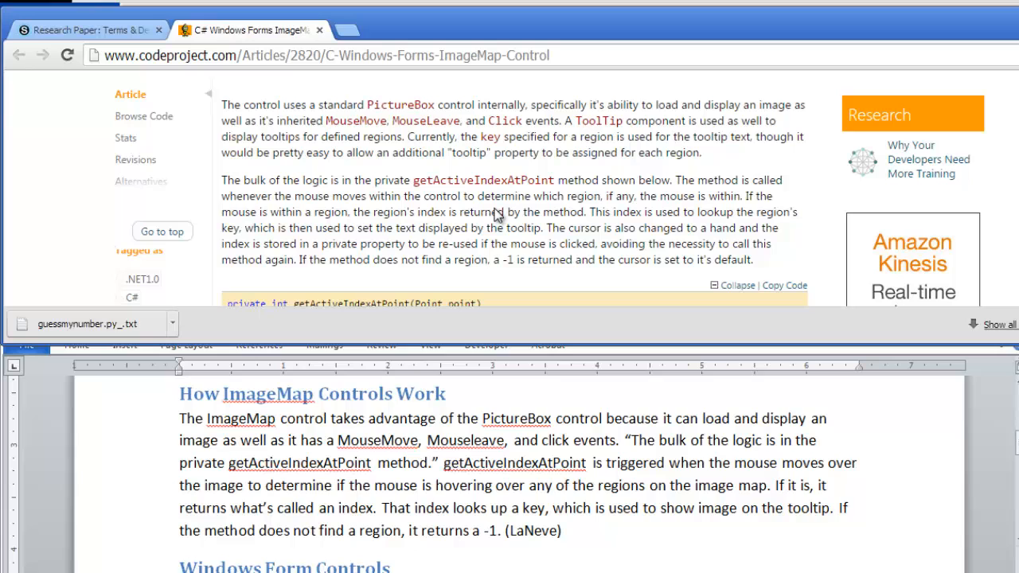
scroll(490, 207, up, 10)
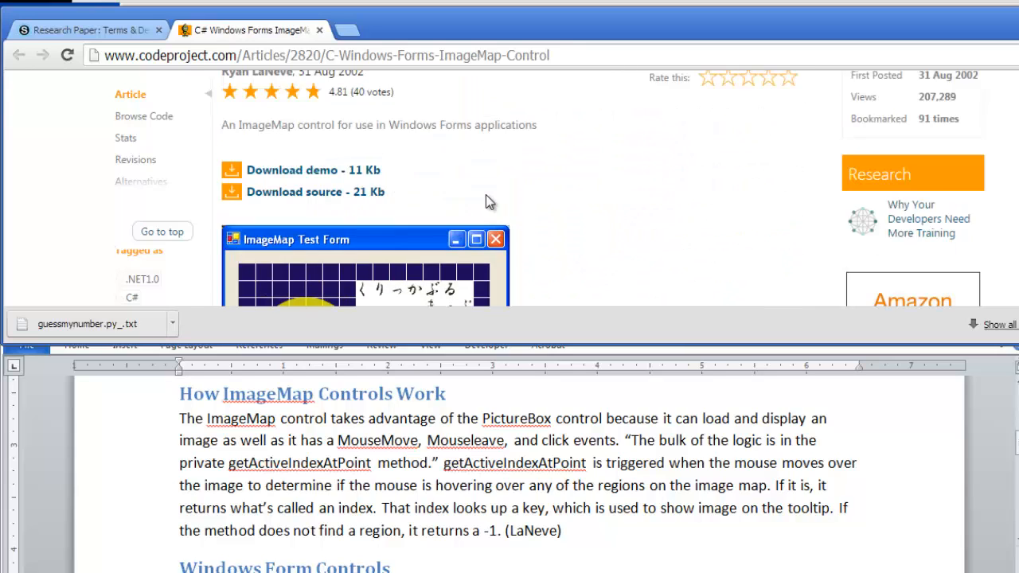
drag(225, 119, 629, 127)
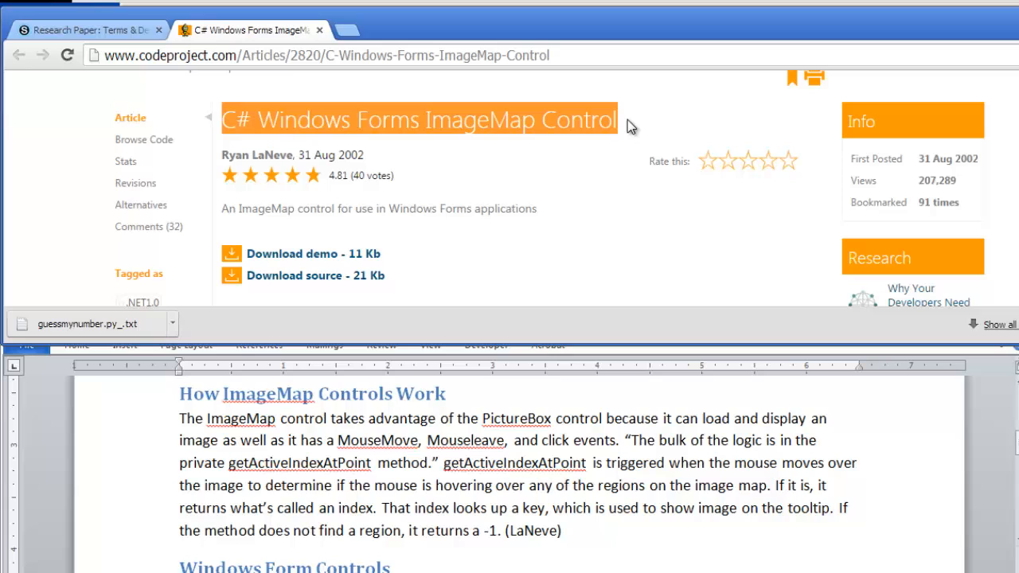
triple_click(600, 436)
scroll(600, 437, up, 3)
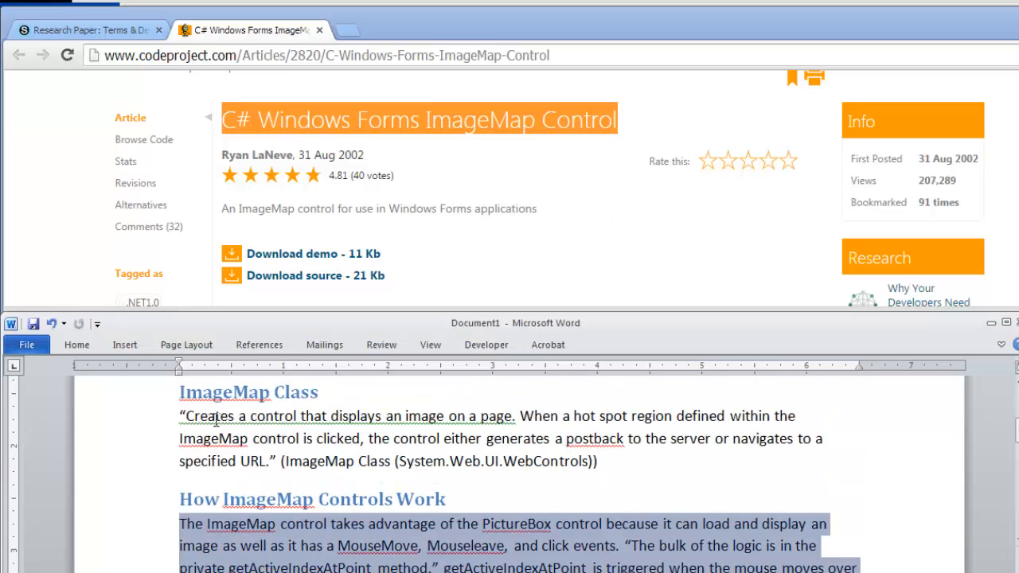
drag(186, 417, 259, 460)
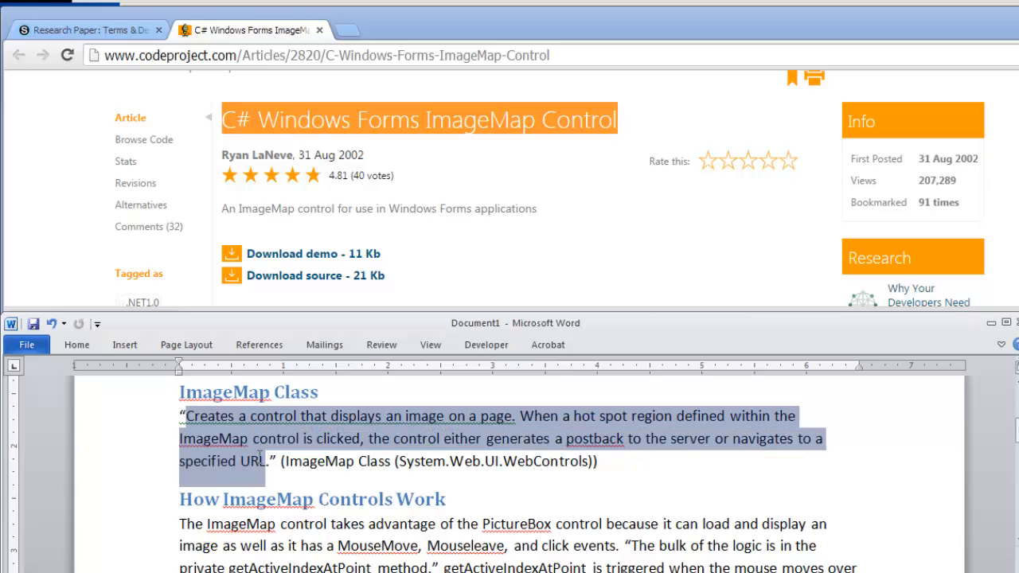
scroll(251, 483, down, 1)
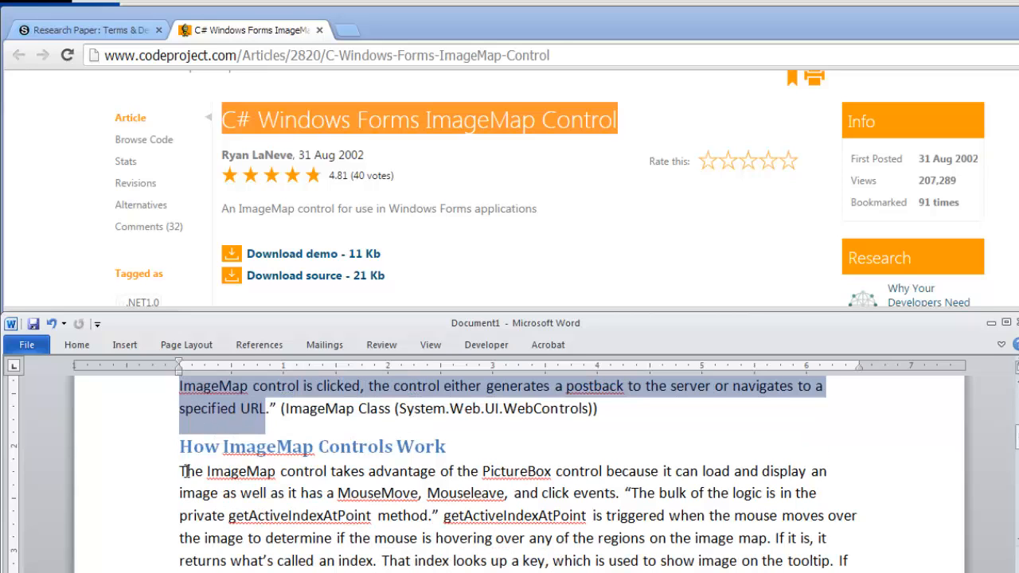
drag(181, 471, 347, 571)
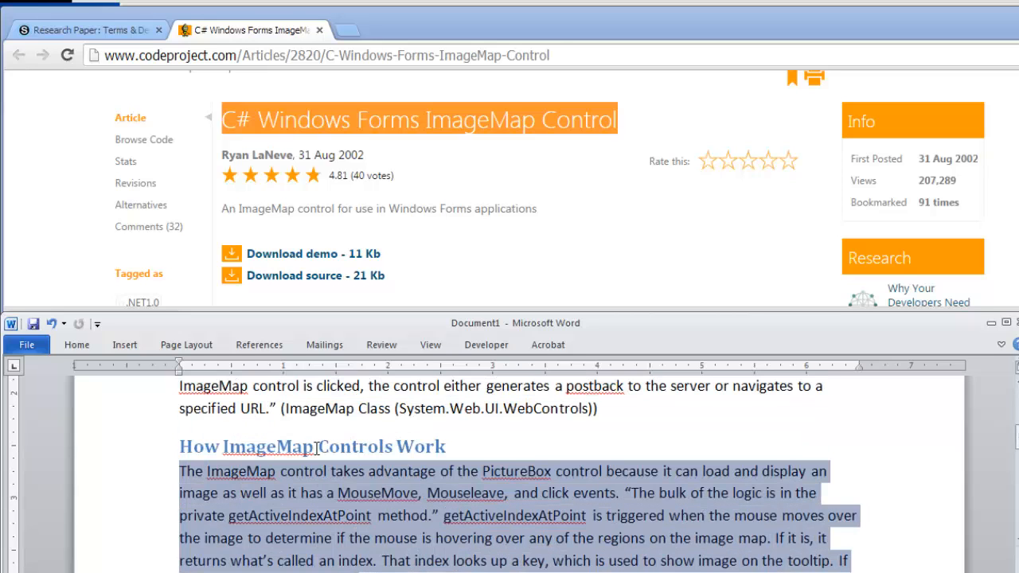
click(433, 231)
scroll(435, 235, down, 10)
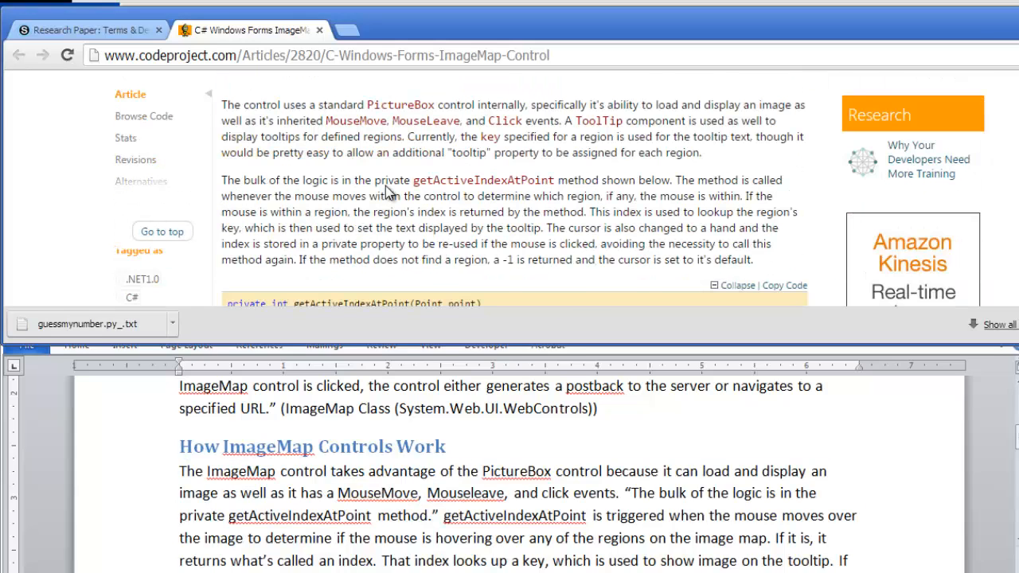
scroll(334, 175, up, 3)
scroll(244, 183, down, 3)
drag(221, 105, 756, 271)
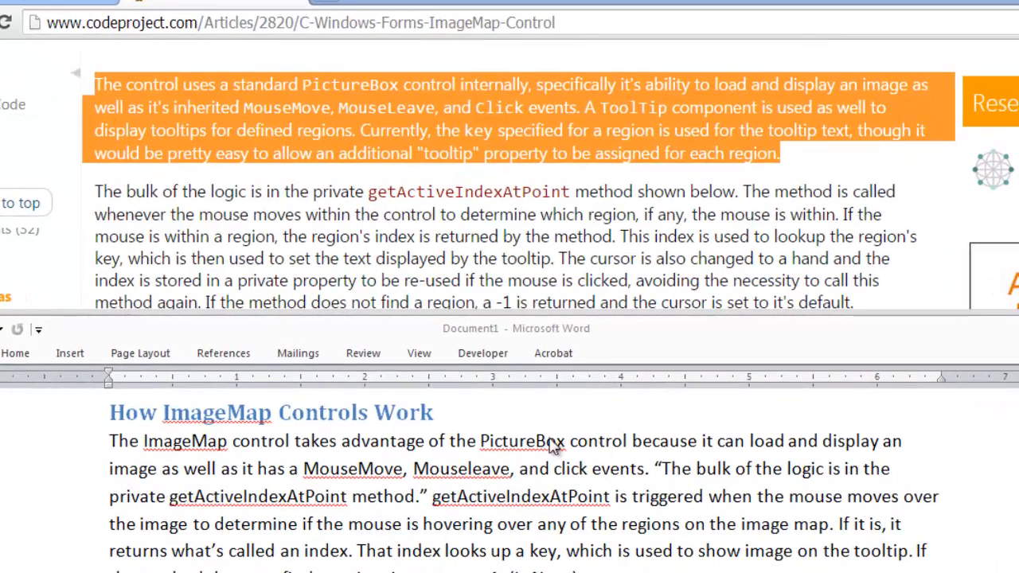
shift+click(646, 470)
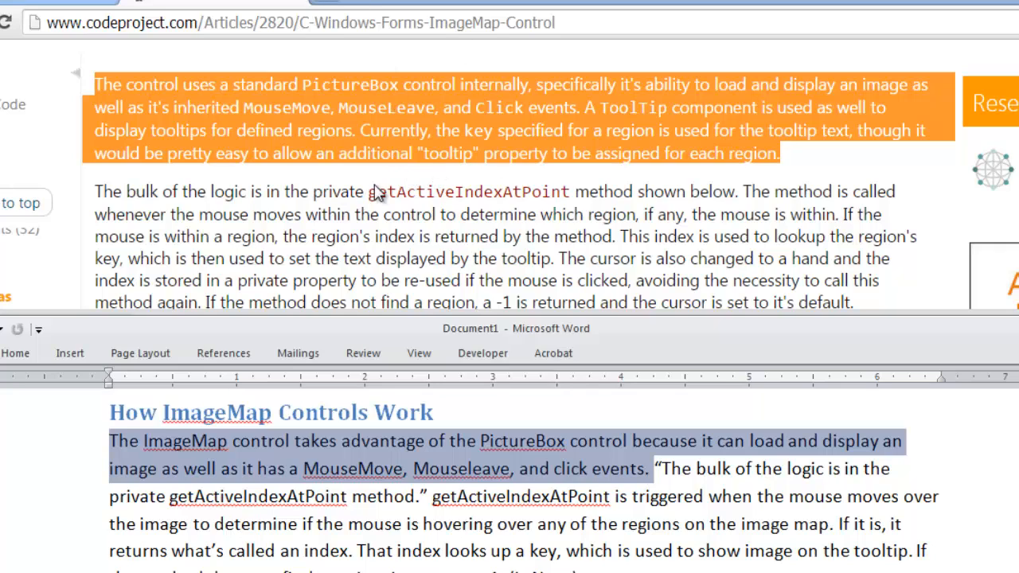
click(655, 470)
drag(658, 468, 435, 494)
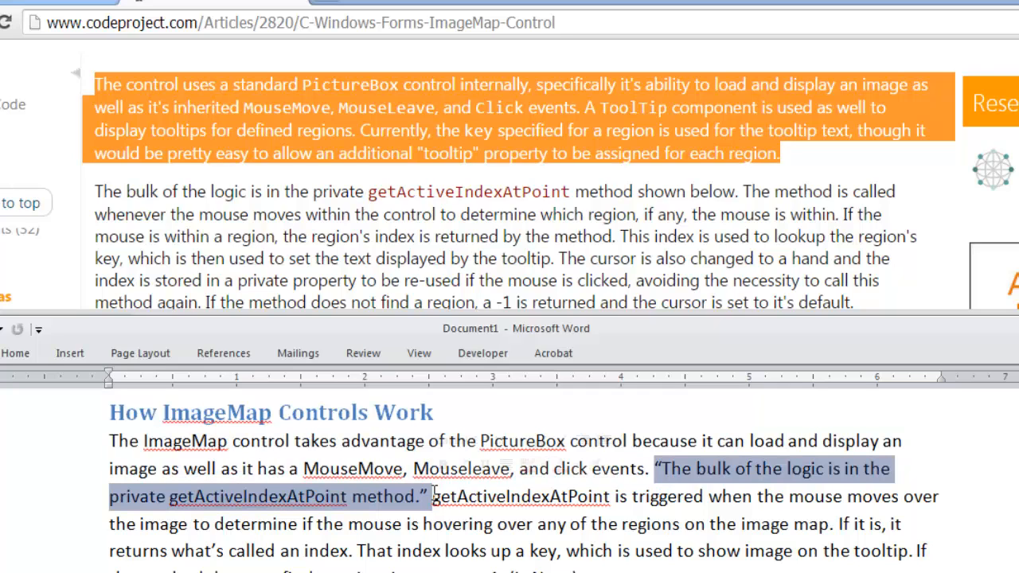
Step: Copy the full sentence about getActiveIndexAtPoint, including 'method shown below', from the article
drag(94, 191, 741, 194)
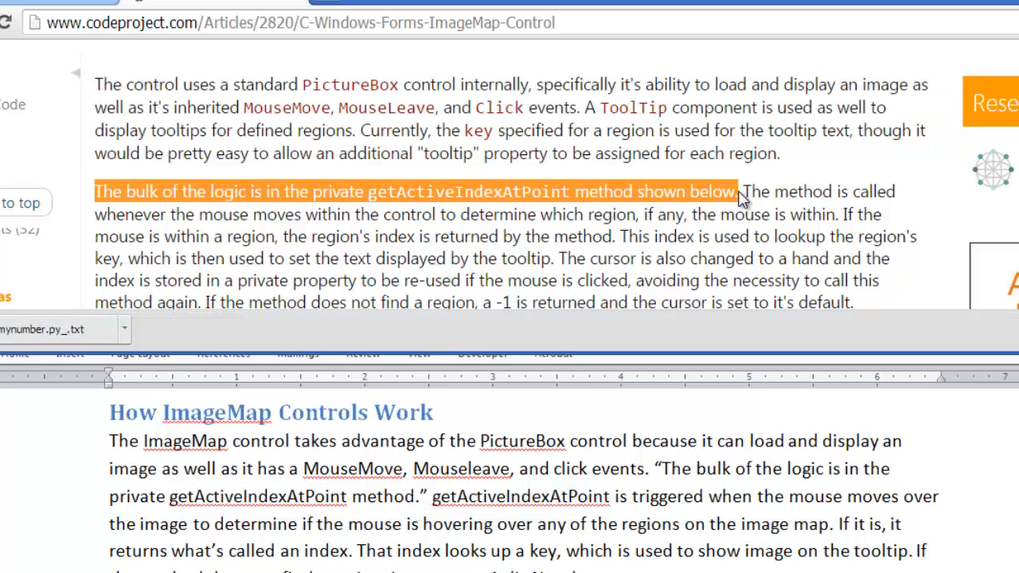
right_click(391, 195)
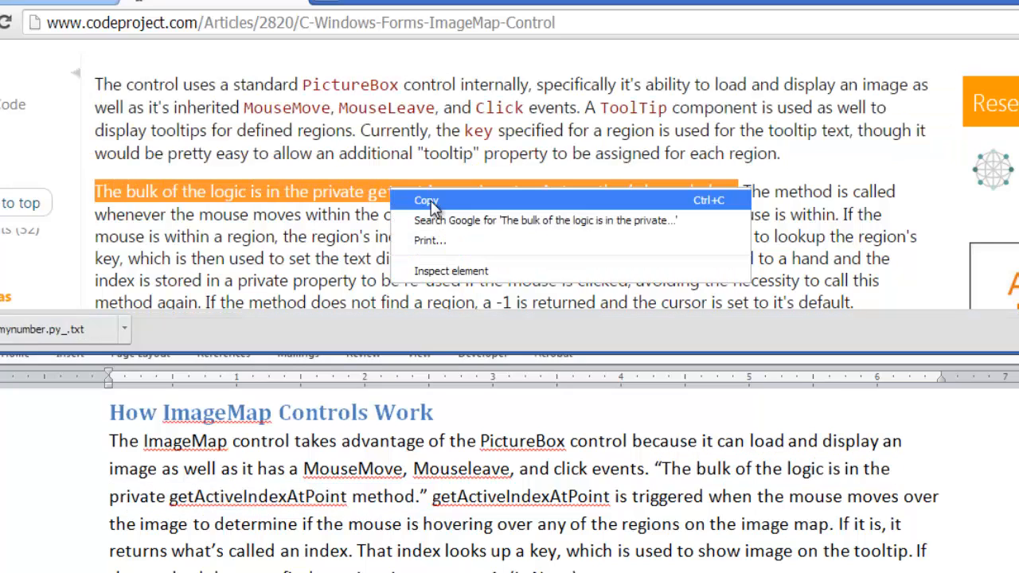
click(423, 204)
Step: Replace the quoted sentence in the paraphrase with the copied sentence, pasted as text only
click(659, 471)
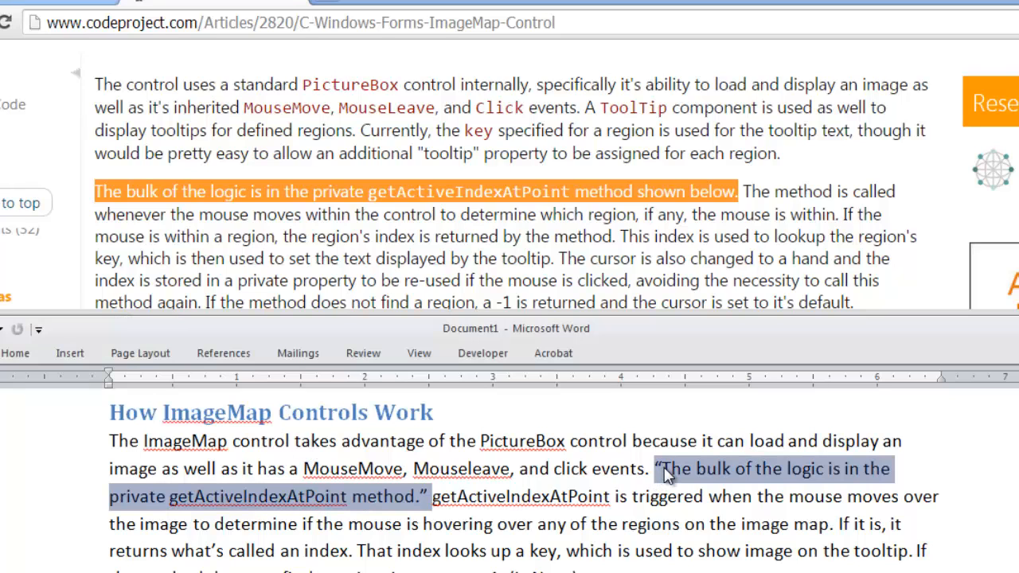
drag(662, 470, 434, 497)
key(Delete)
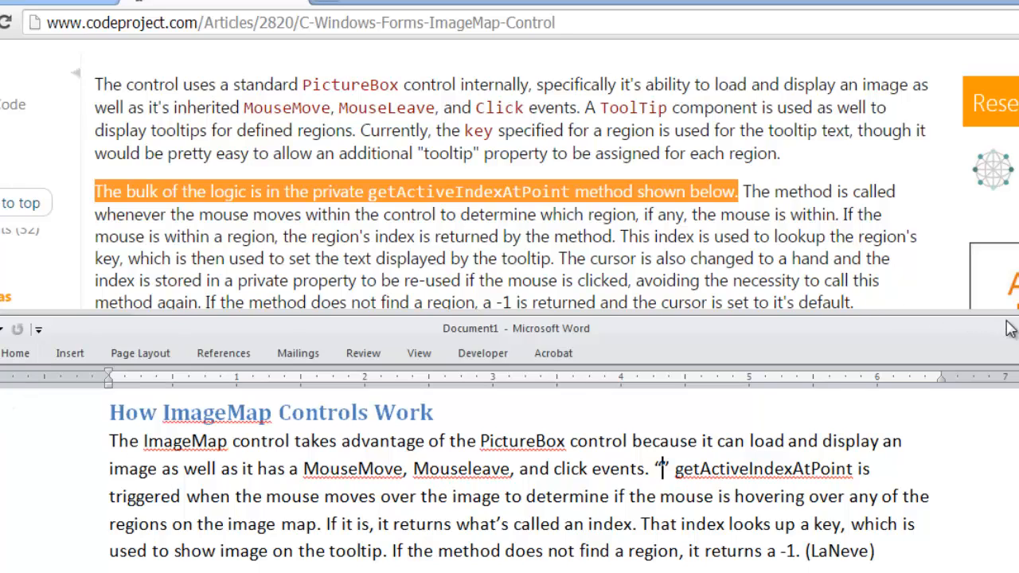
key(ctrl+F1)
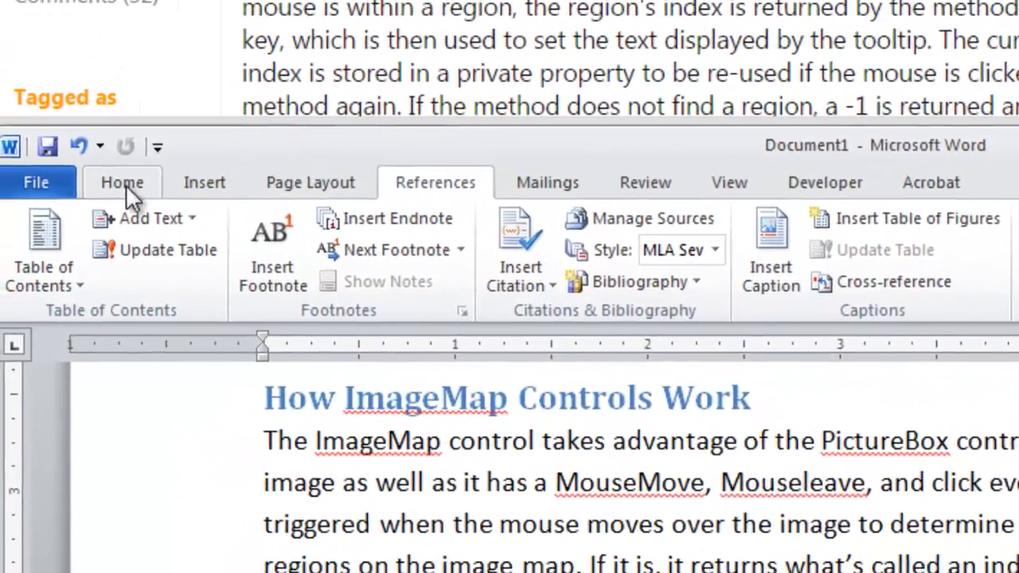
click(64, 282)
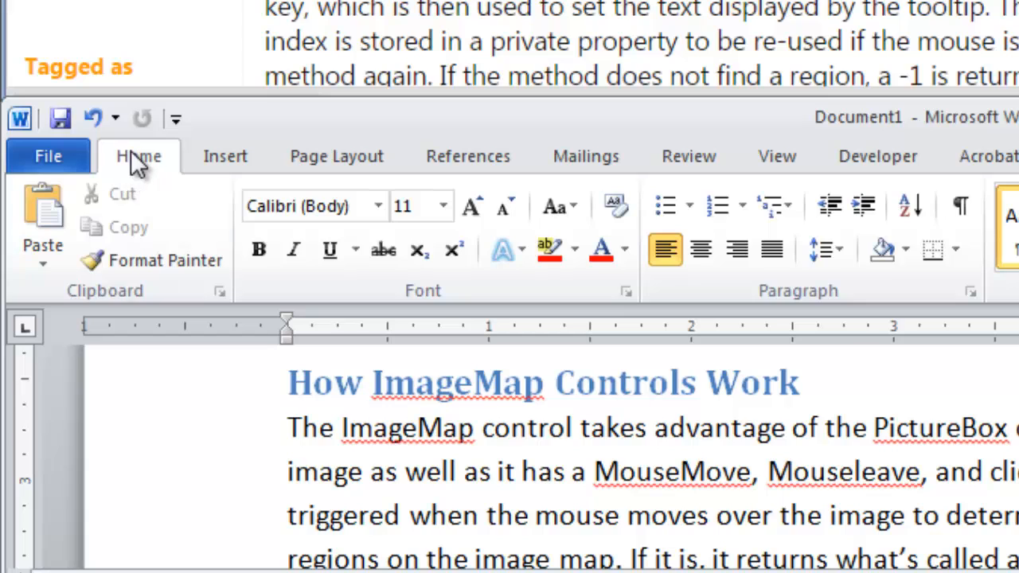
click(47, 254)
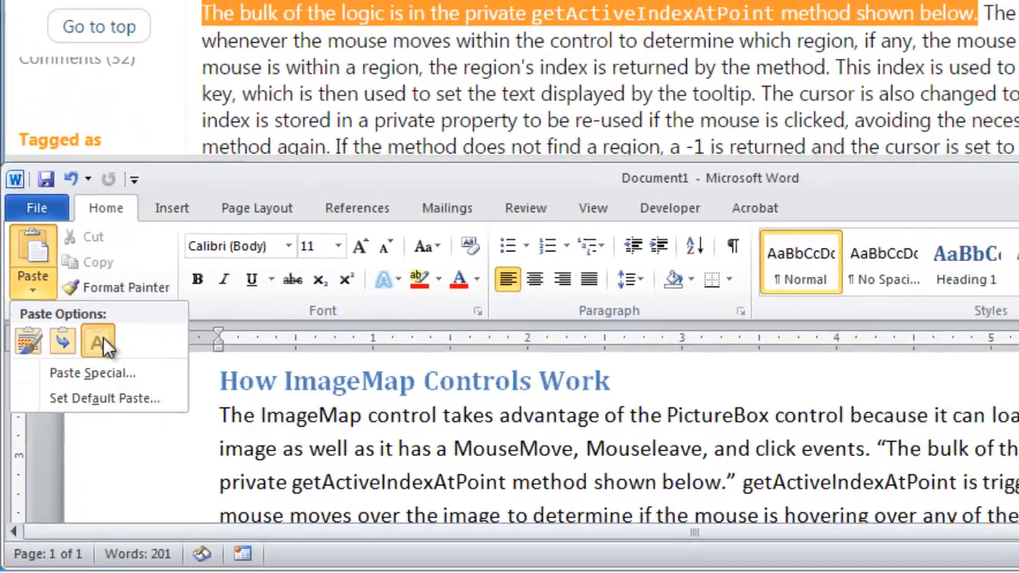
click(130, 330)
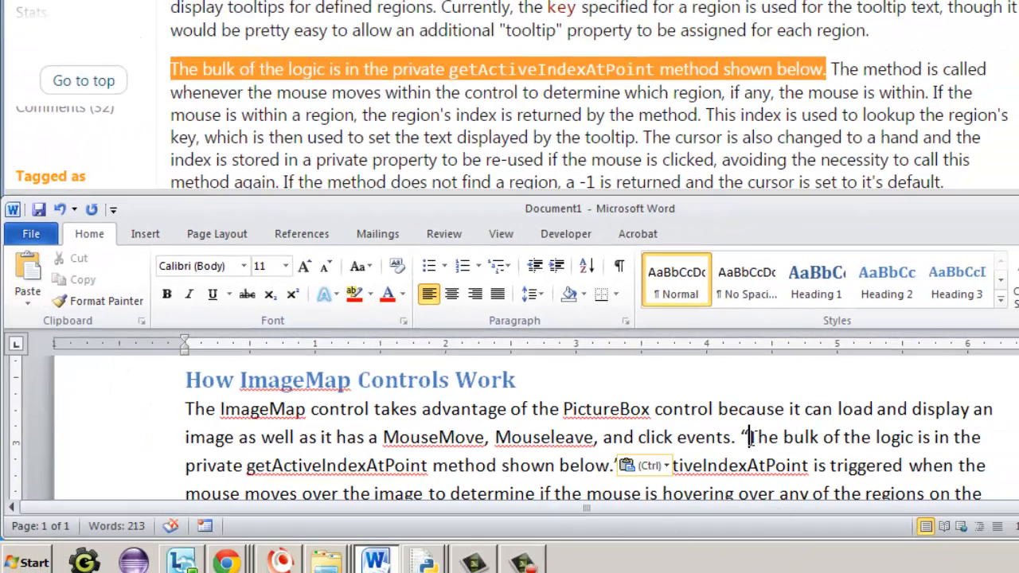
Step: Delete and re-paste the quoted sentence, trying source formatting before pasting it as text only again
drag(746, 437, 615, 460)
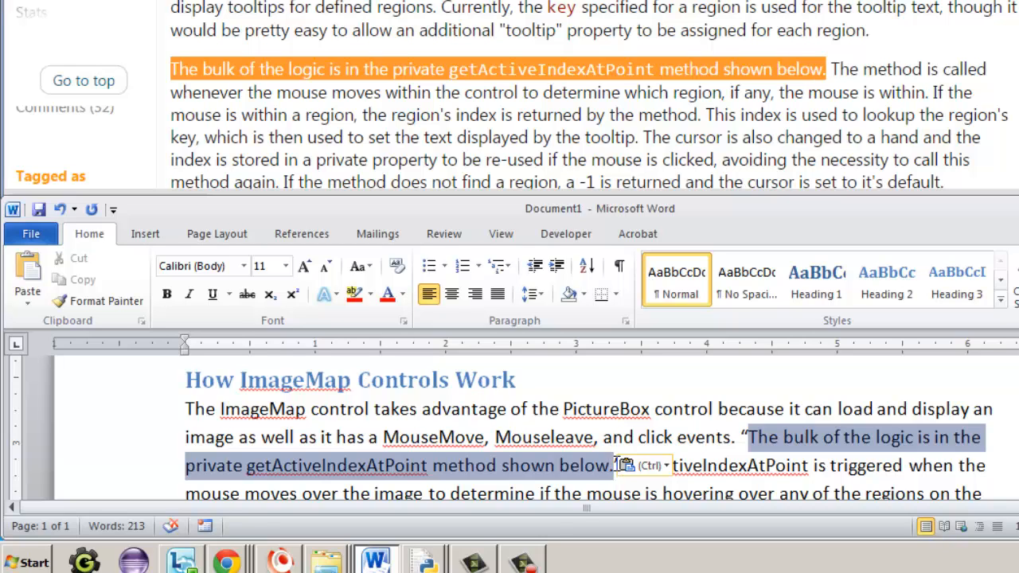
drag(615, 460, 623, 464)
scroll(624, 454, down, 2)
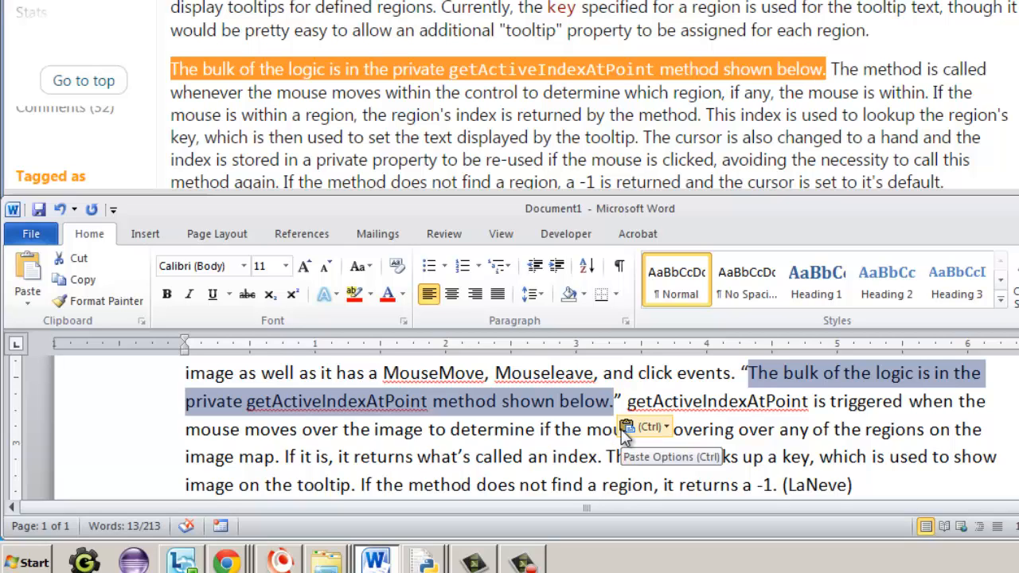
key(BackSpace)
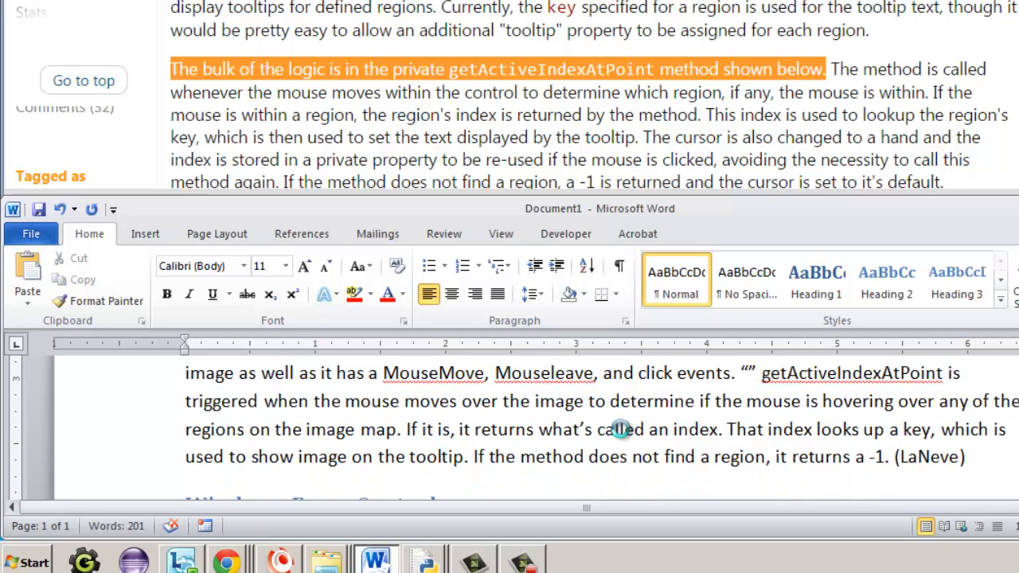
key(ctrl+v)
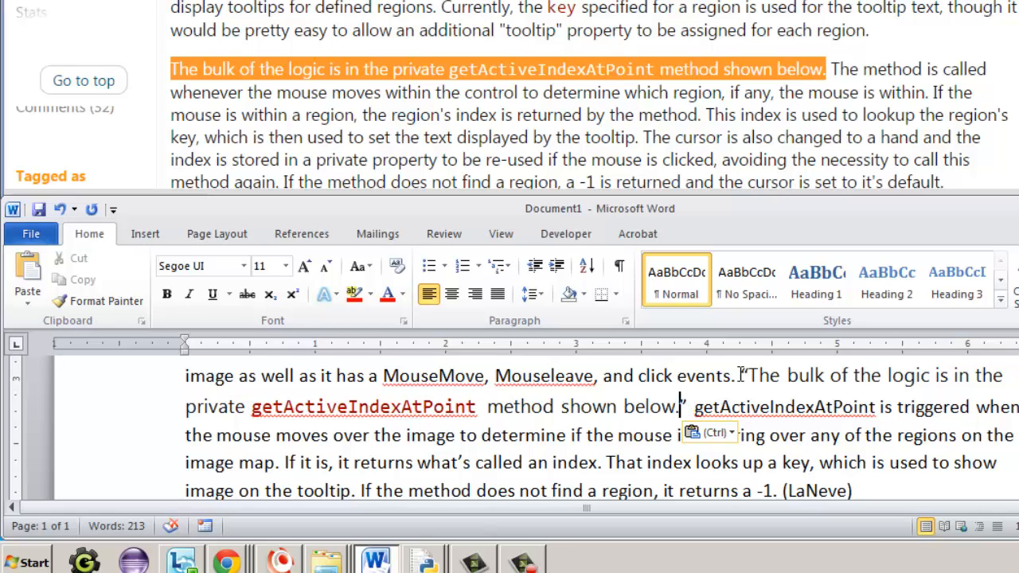
drag(746, 375, 682, 404)
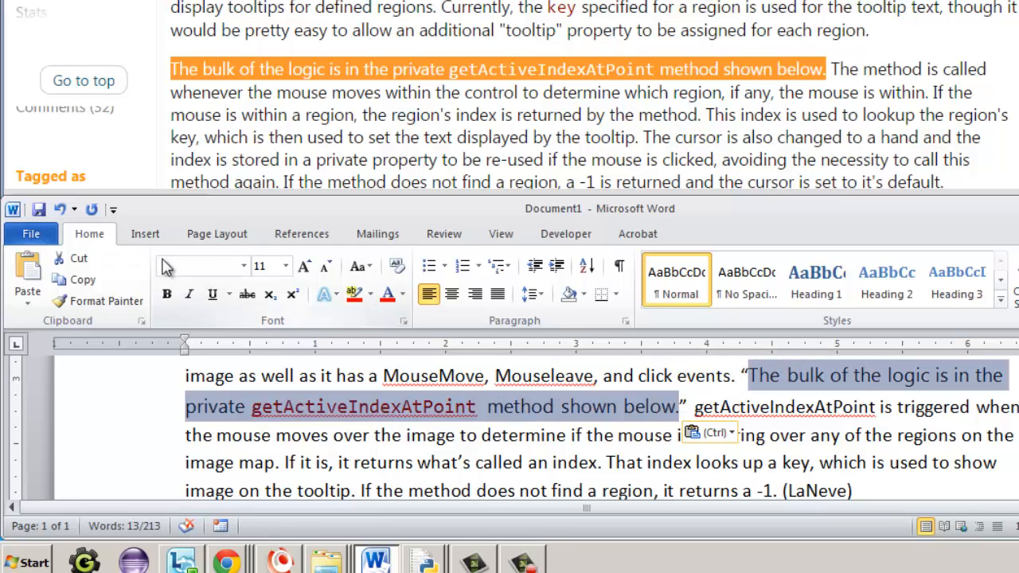
key(Delete)
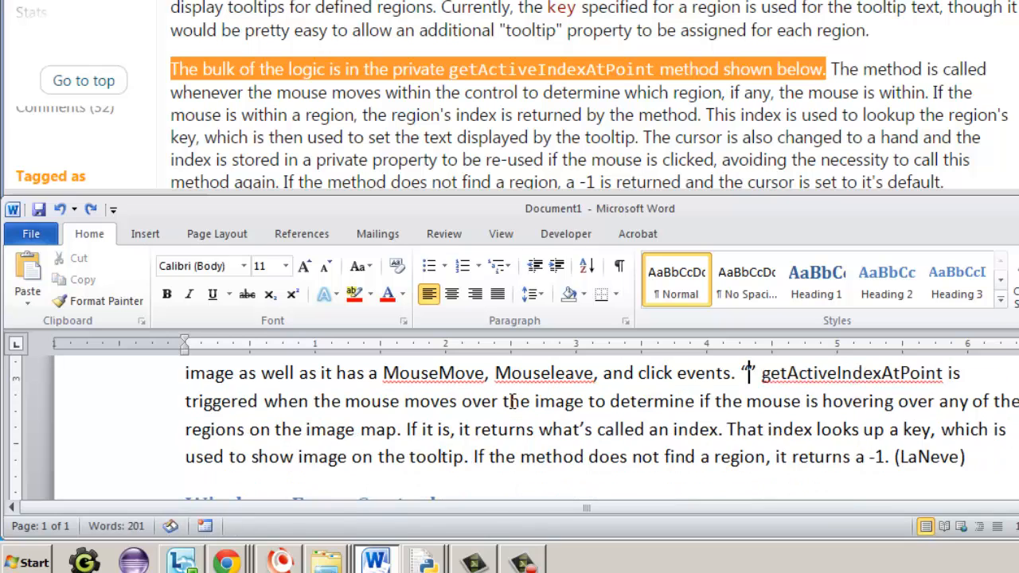
click(27, 300)
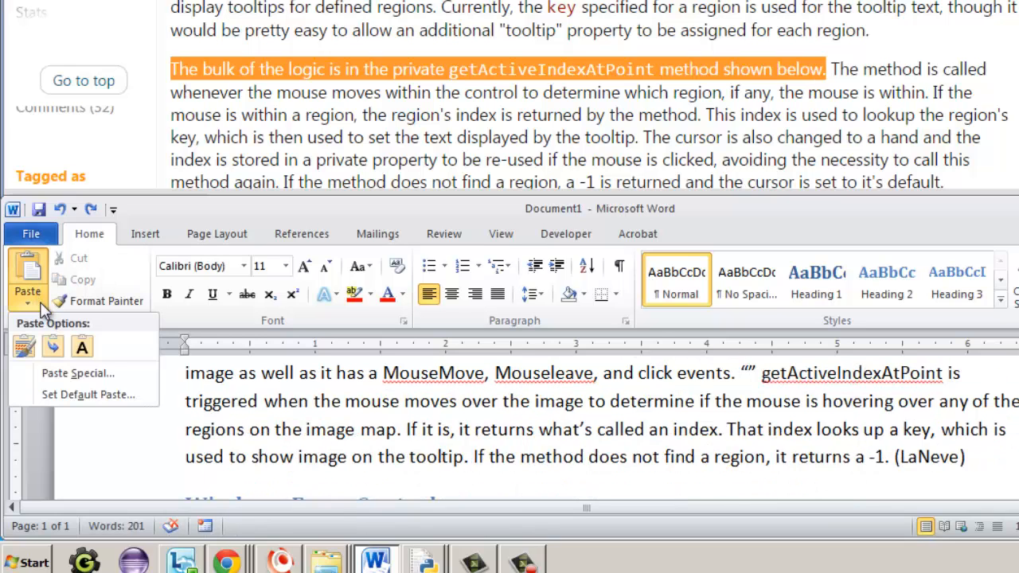
click(82, 350)
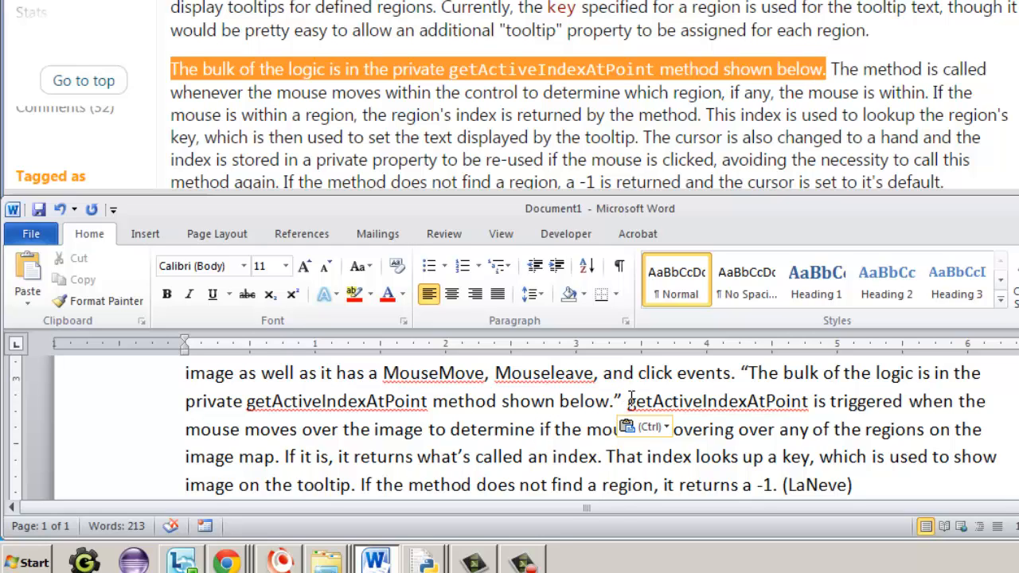
Step: Compare the paraphrased sentences after the quotation with the article's description of the method
drag(629, 401, 776, 485)
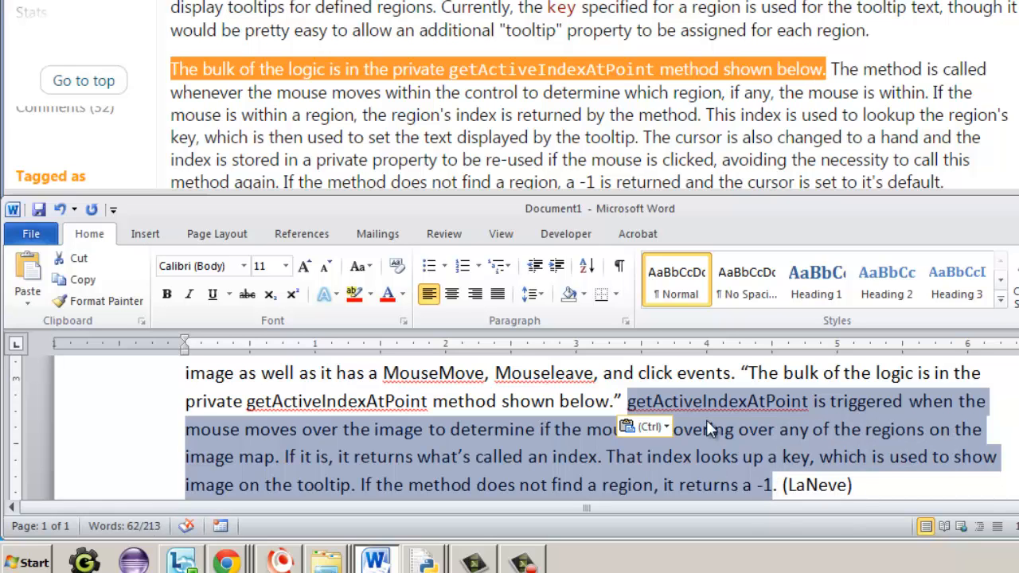
click(610, 135)
scroll(610, 134, down, 1)
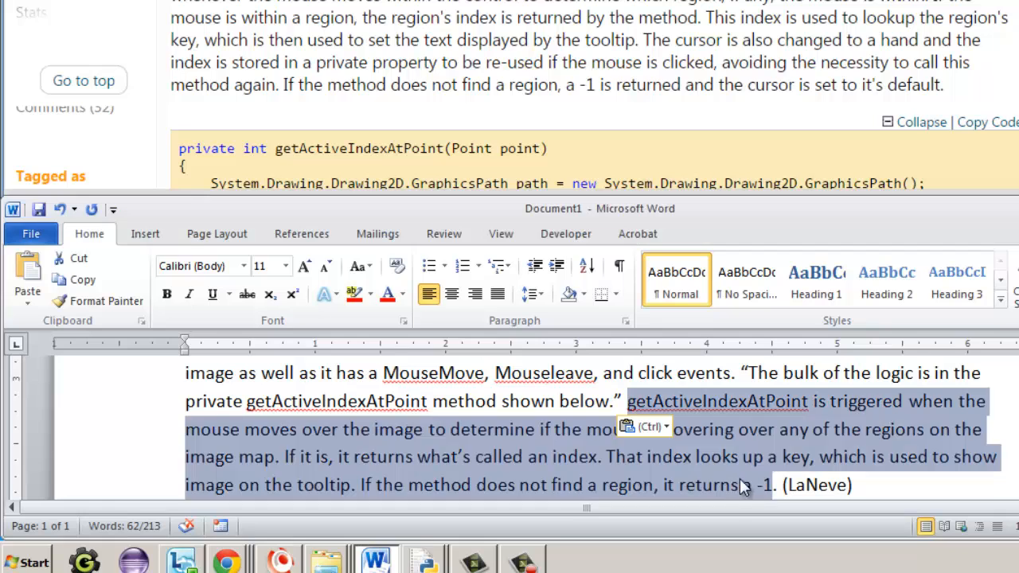
key(alt+Tab)
click(758, 477)
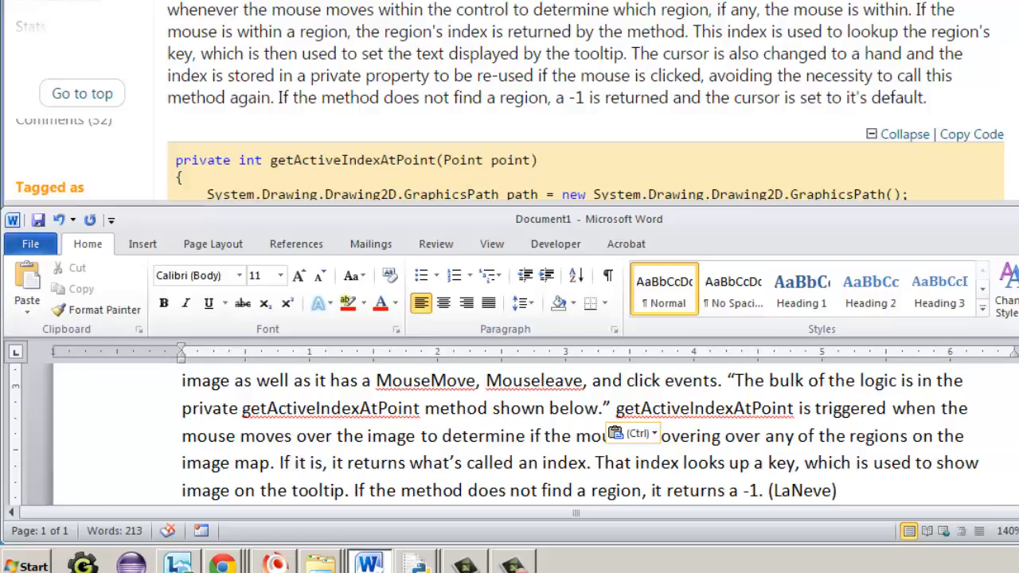
Step: Maximize the document and review the term definitions, their citations and the bibliography
click(1018, 208)
scroll(505, 288, up, 1)
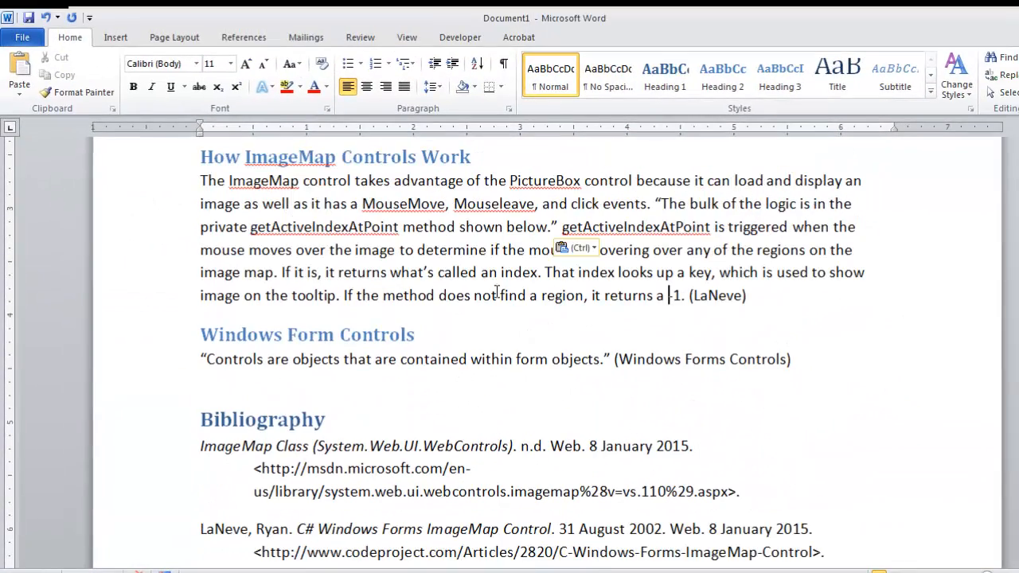
drag(200, 180, 690, 295)
shift+click(687, 299)
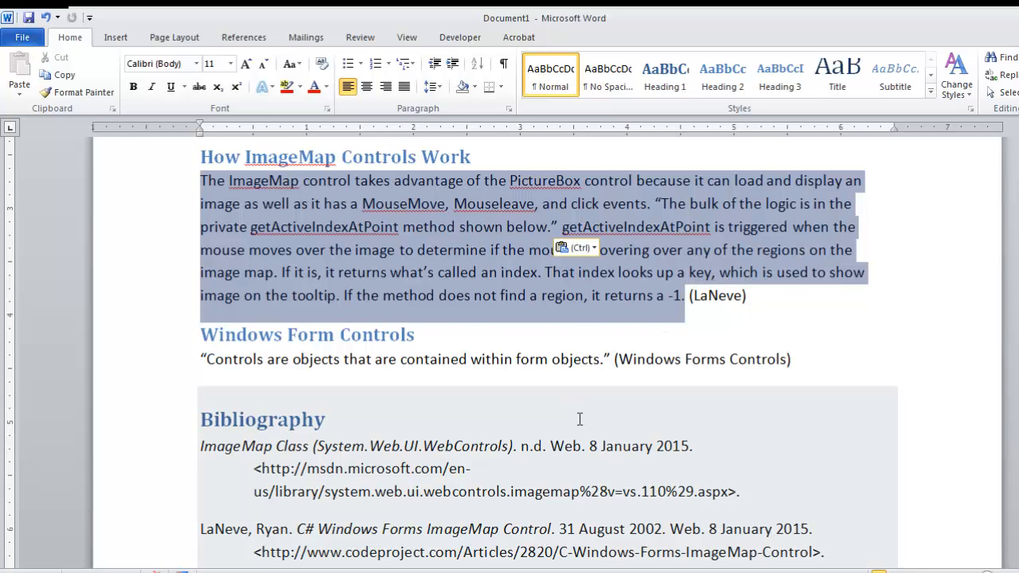
click(328, 419)
scroll(555, 401, up, 2)
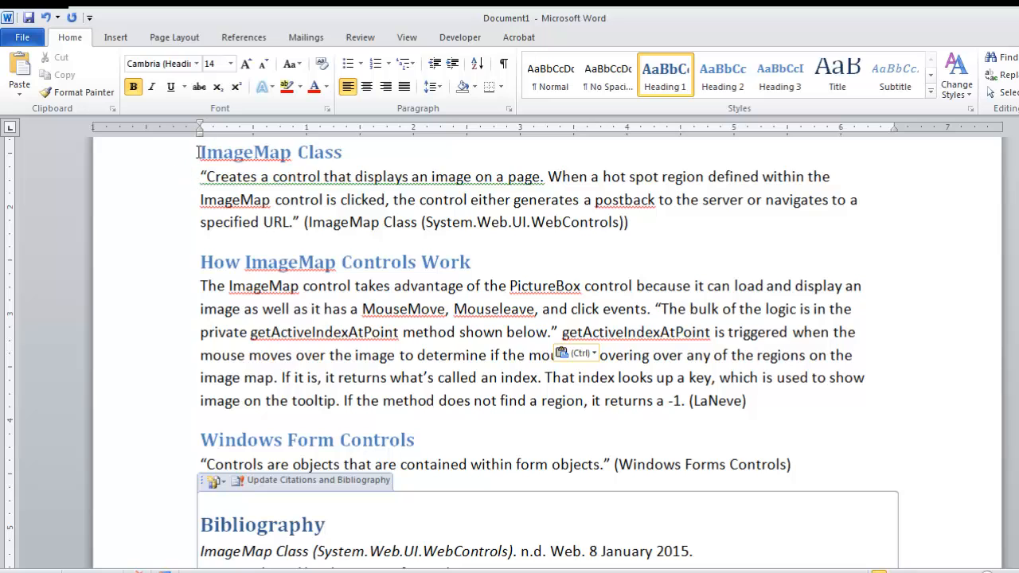
drag(200, 152, 829, 469)
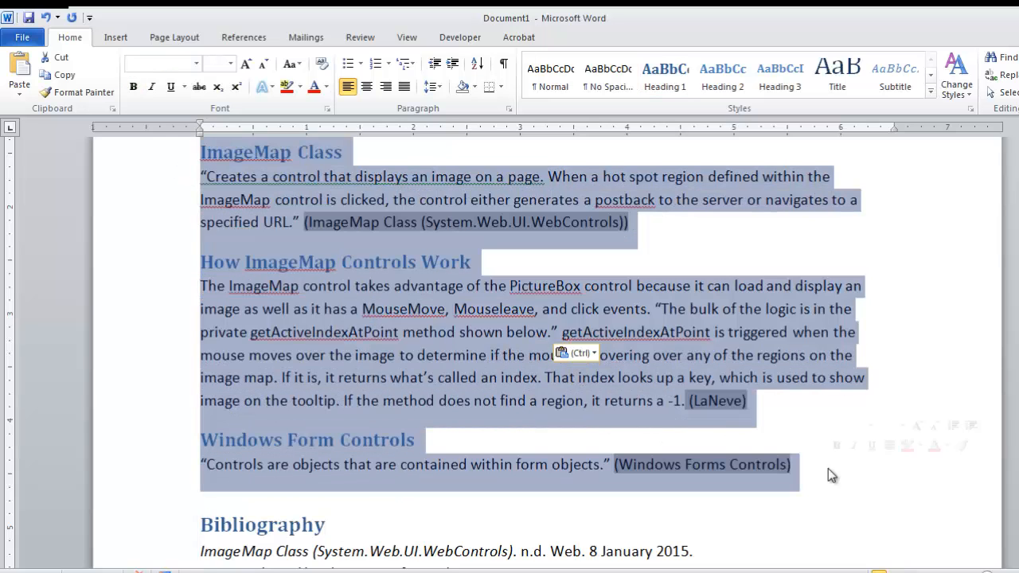
click(789, 408)
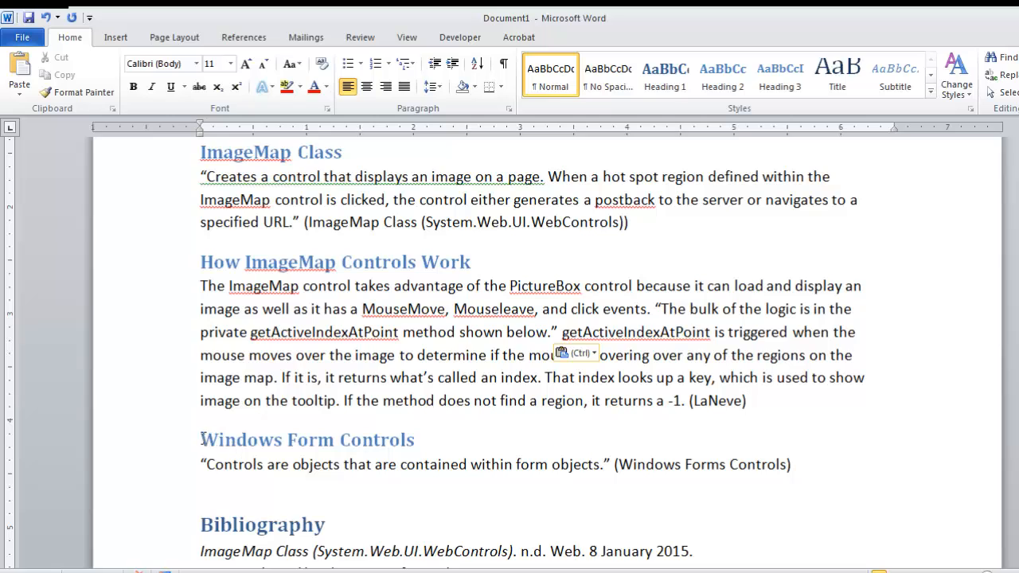
Step: Select the Windows Form Controls heading and then its quoted definition in the document
drag(200, 440, 433, 439)
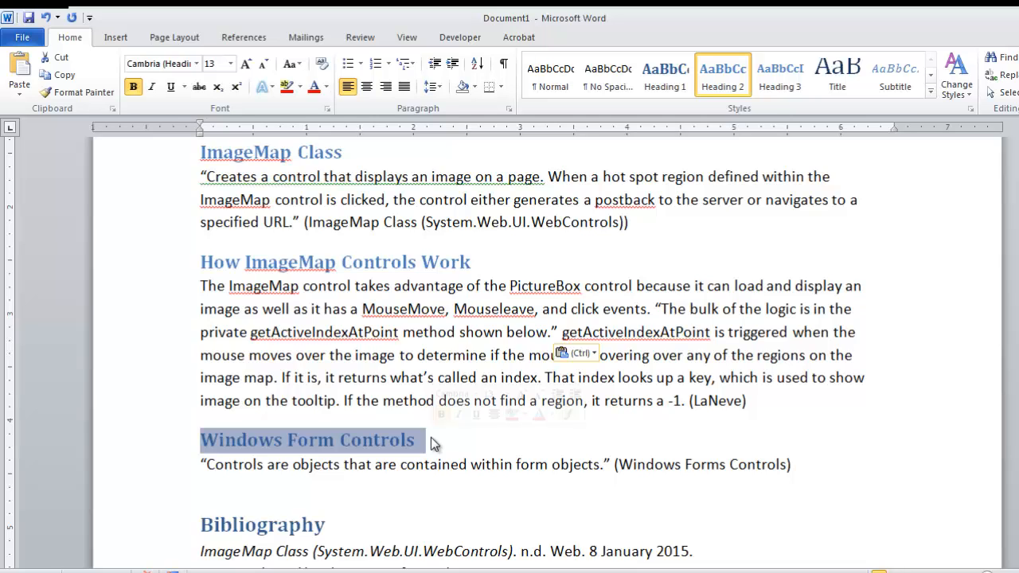
drag(201, 464, 615, 464)
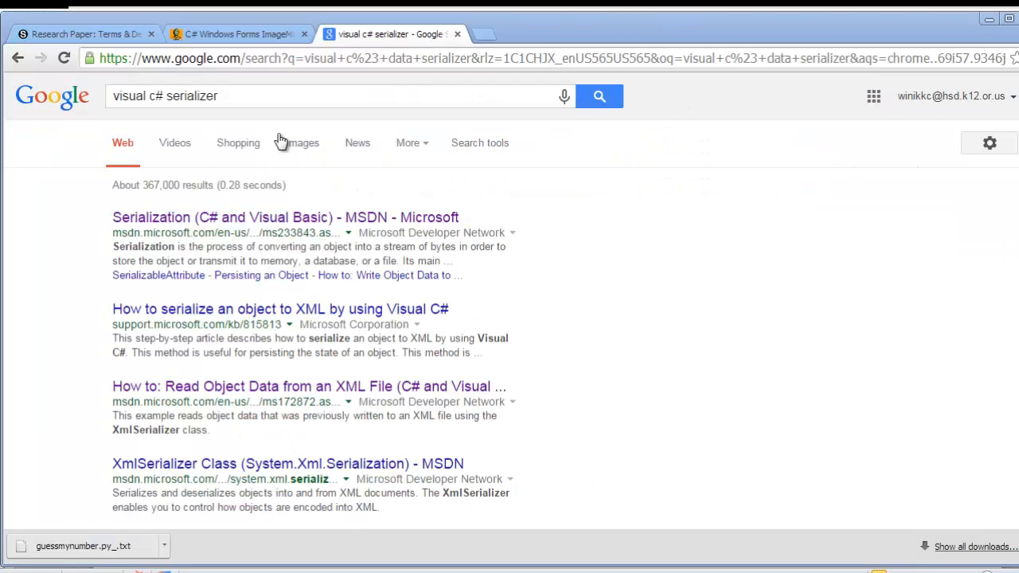
Step: Search the web for visual c# data serialization, then replace the query with control
drag(239, 95, 114, 114)
text(isual c# data serialization)
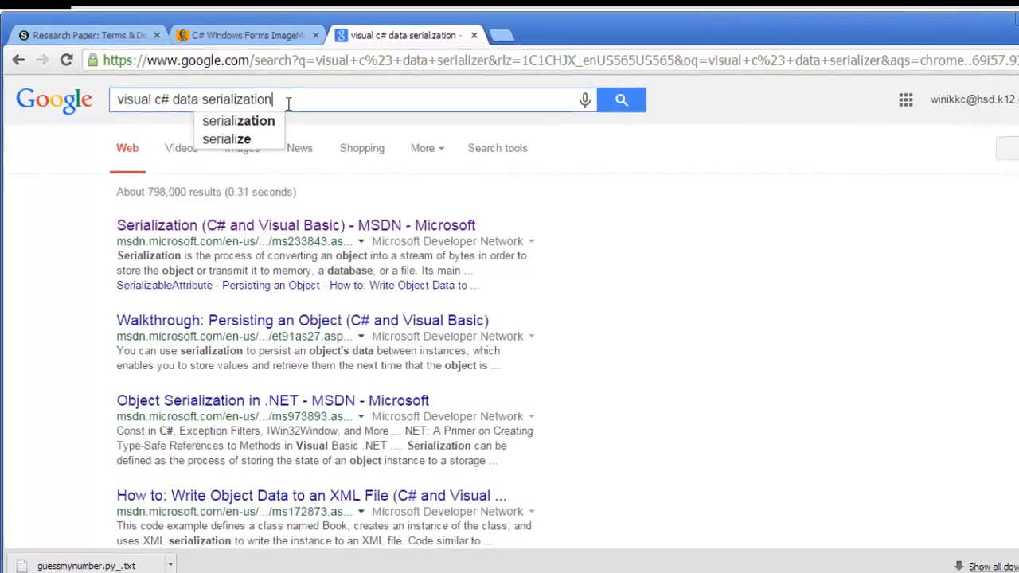
drag(287, 103, 52, 88)
text(control)
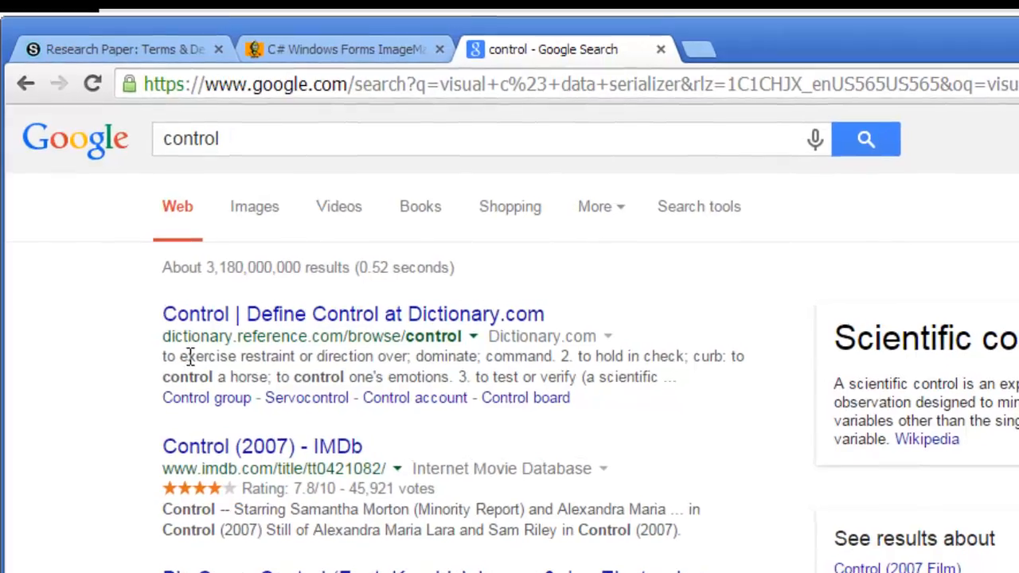
Step: Open the Dictionary.com definition of control, read through its meanings, and return to the search results
drag(162, 352, 728, 426)
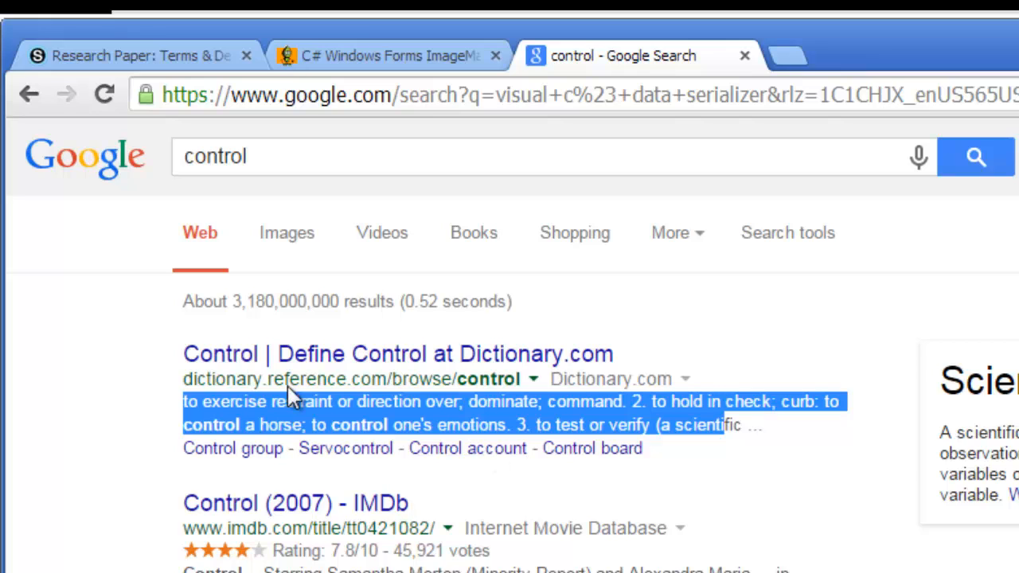
click(296, 356)
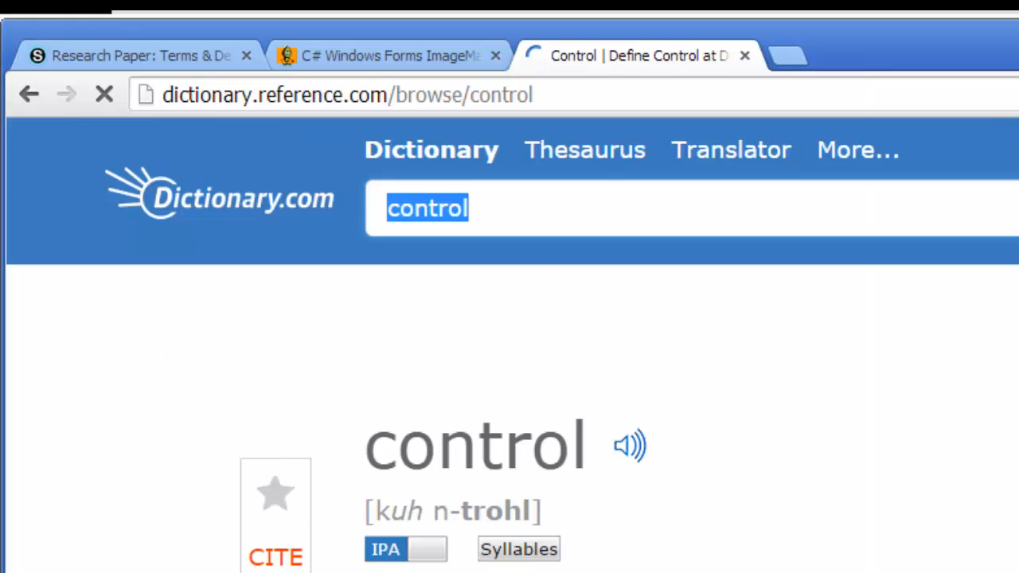
scroll(510, 418, down, 3)
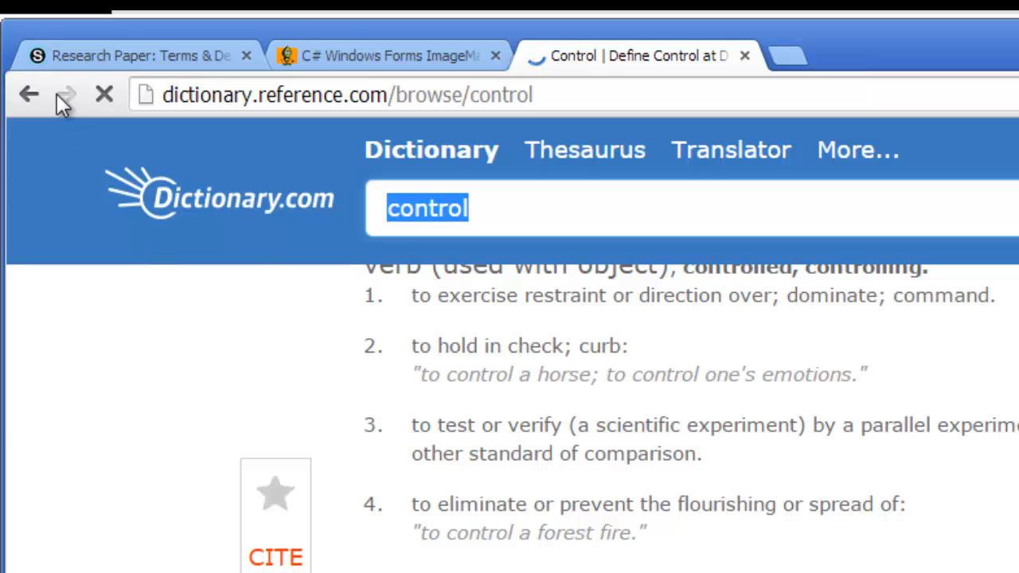
click(36, 98)
scroll(37, 98, down, 1)
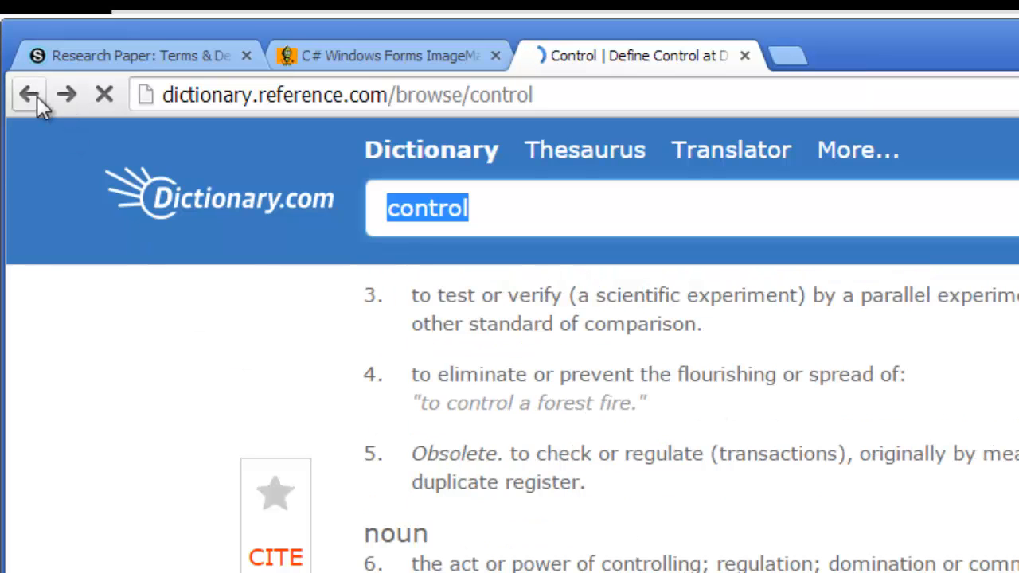
scroll(36, 99, down, 1)
click(37, 98)
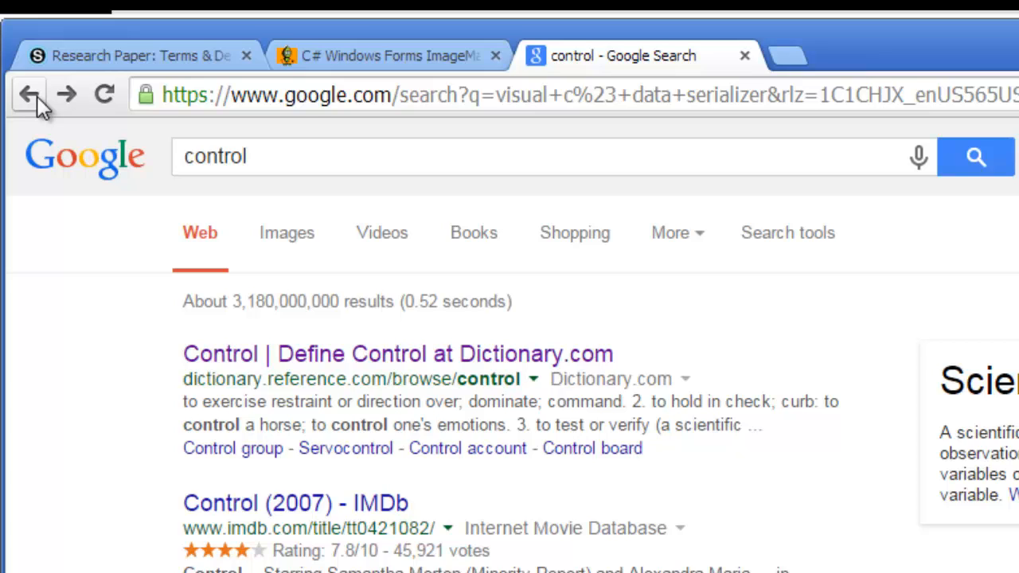
Step: Search for c# windows form control and scroll through the results
click(193, 157)
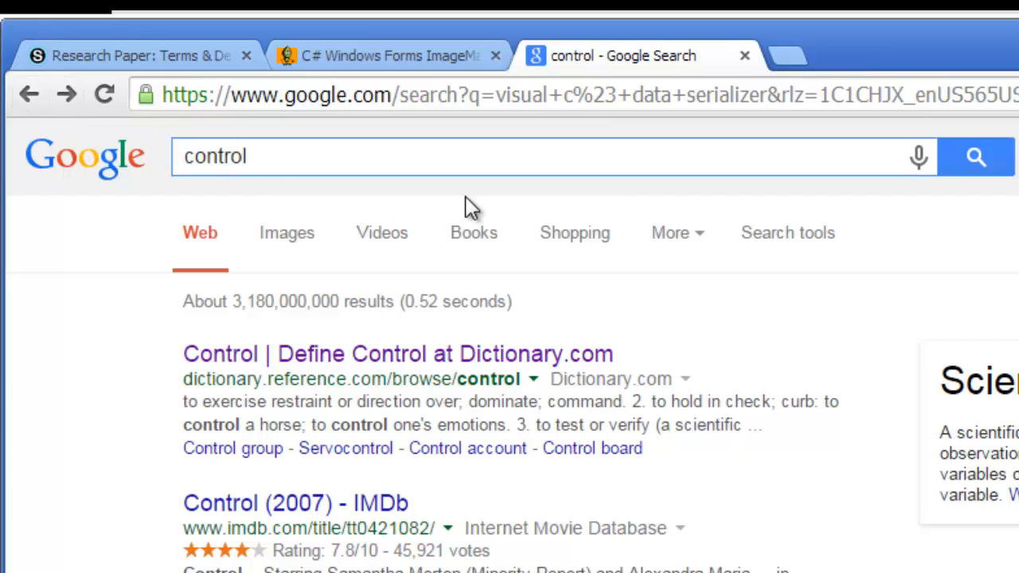
text(w)
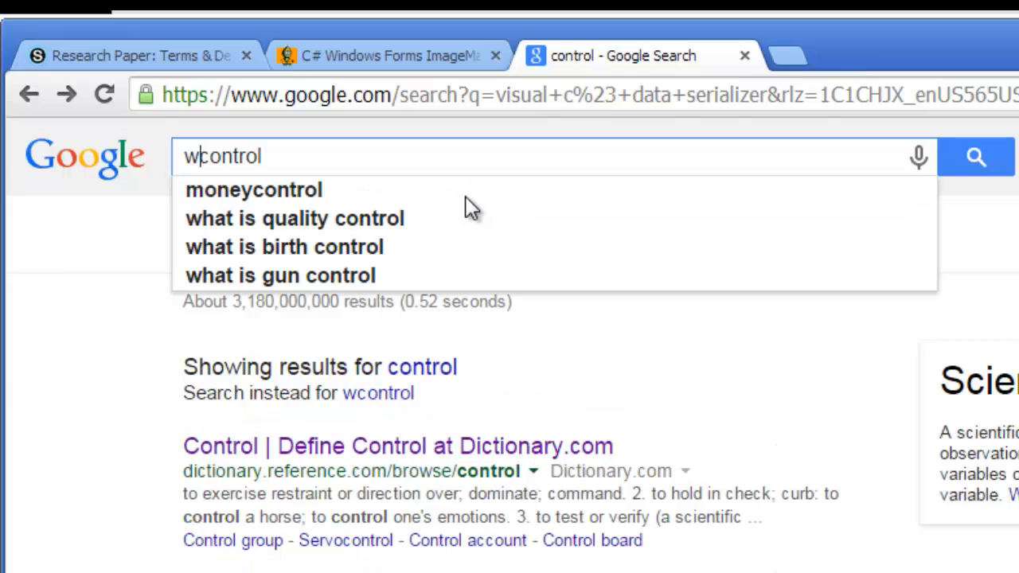
key(BackSpace)
text(c# windo)
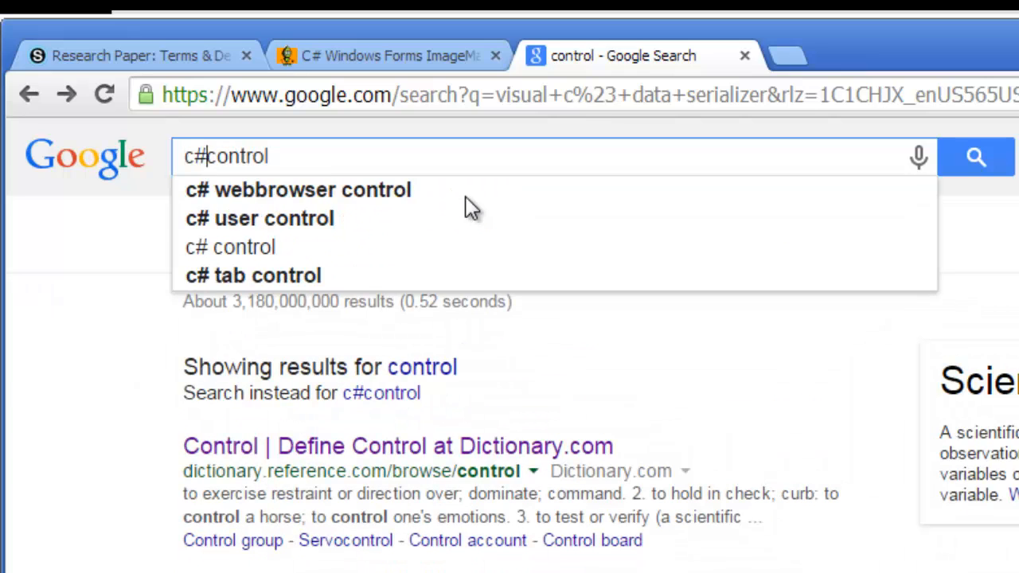
text(ws form)
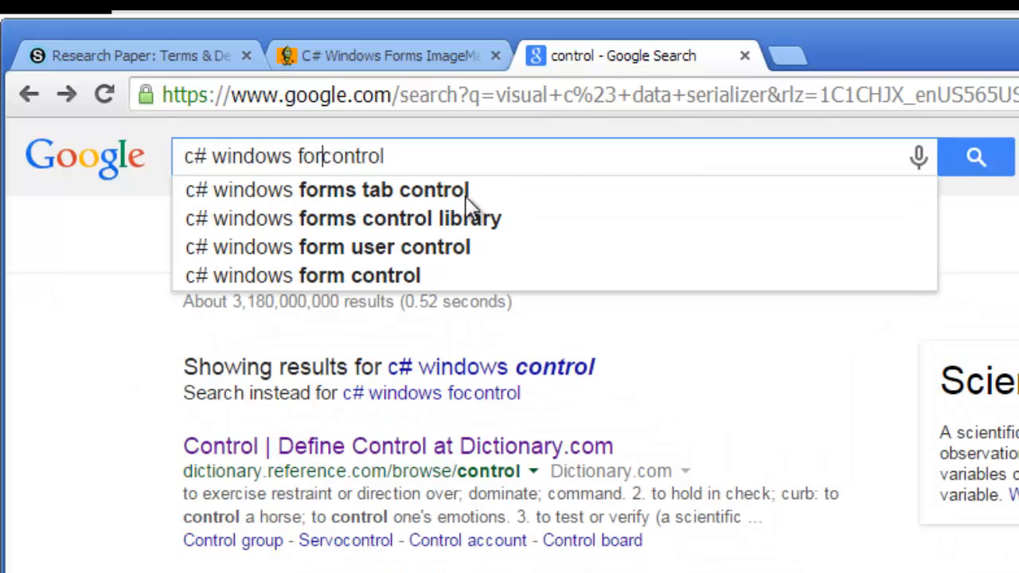
key(Return)
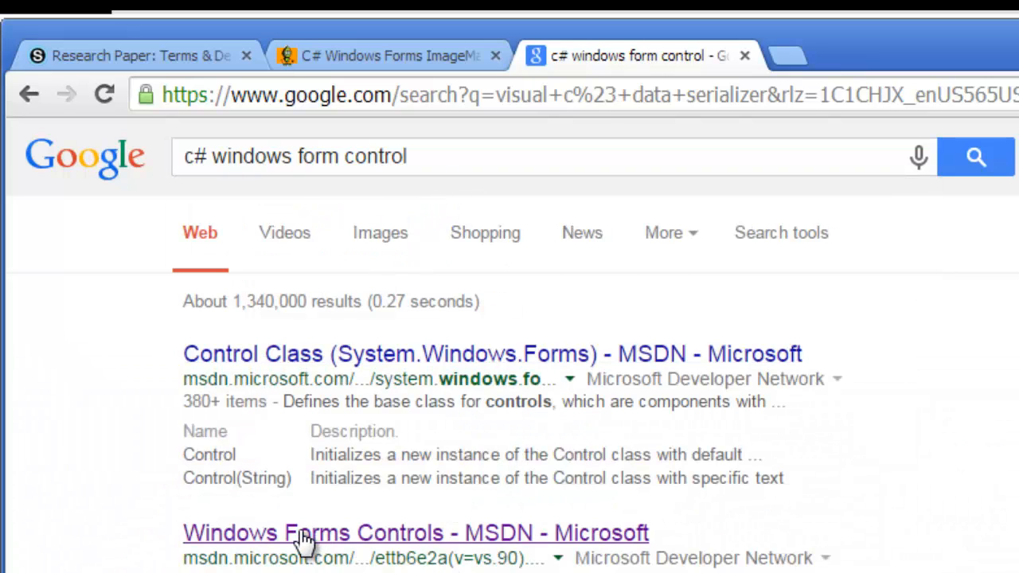
scroll(306, 544, down, 2)
scroll(302, 542, down, 2)
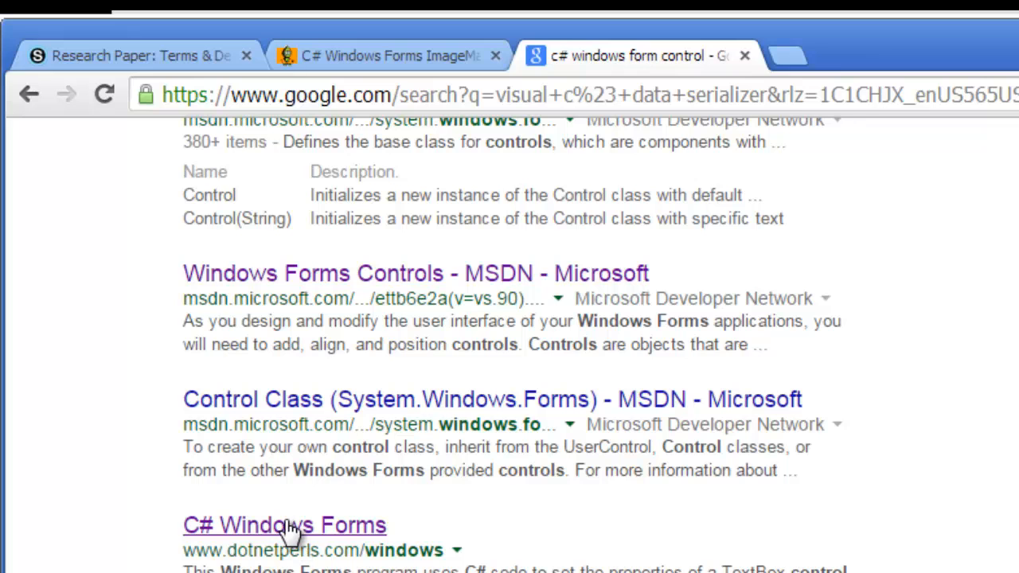
scroll(510, 343, down, 8)
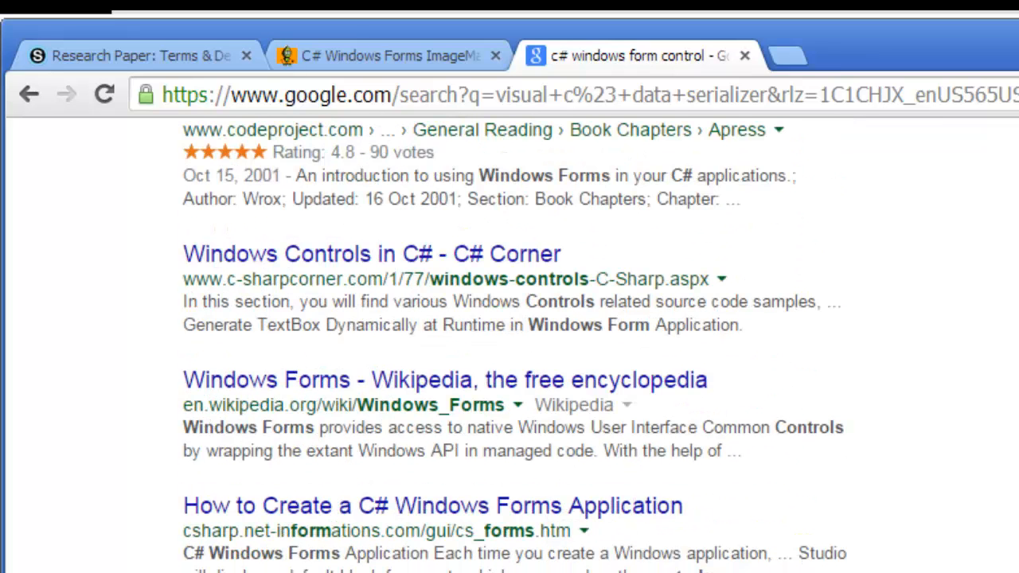
scroll(305, 522, up, 2)
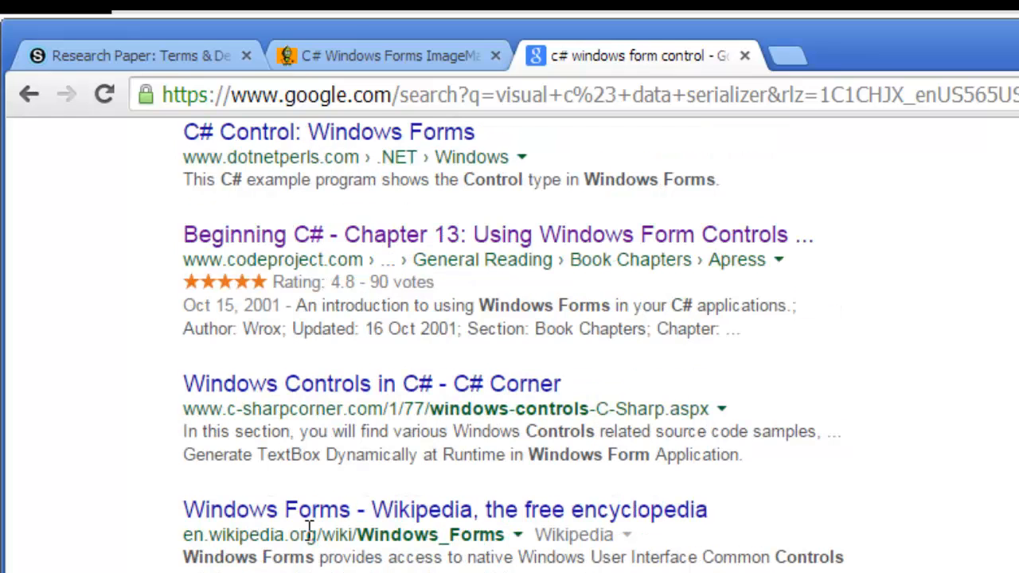
scroll(305, 534, up, 10)
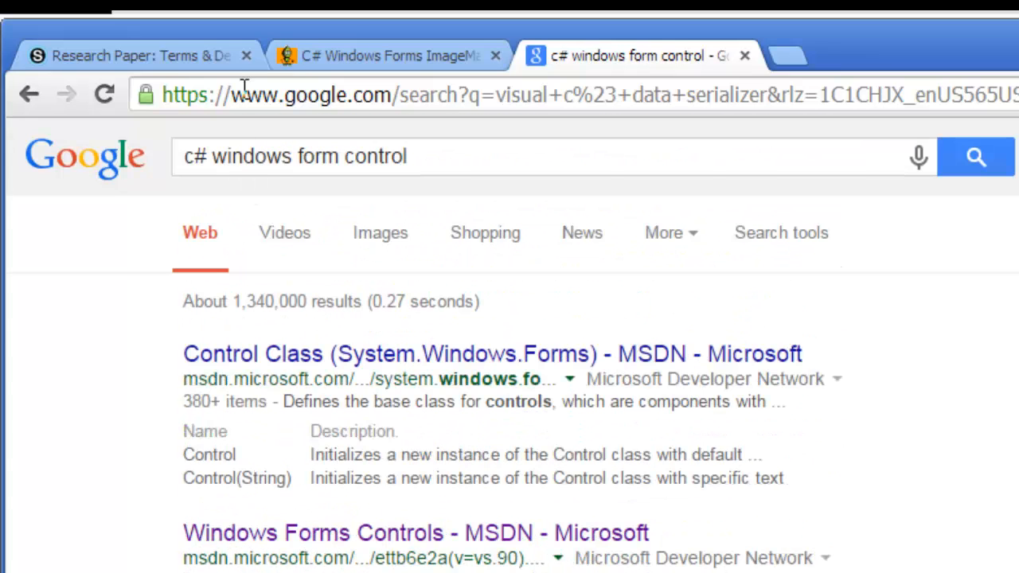
Step: Change the search to c# data serialization using the suggested completion
click(185, 160)
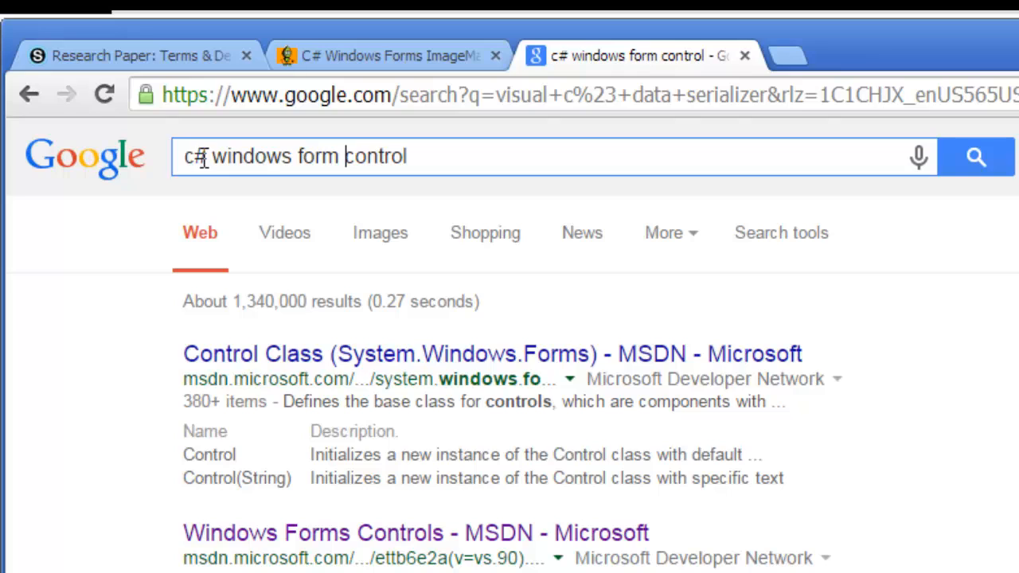
drag(419, 152, 210, 158)
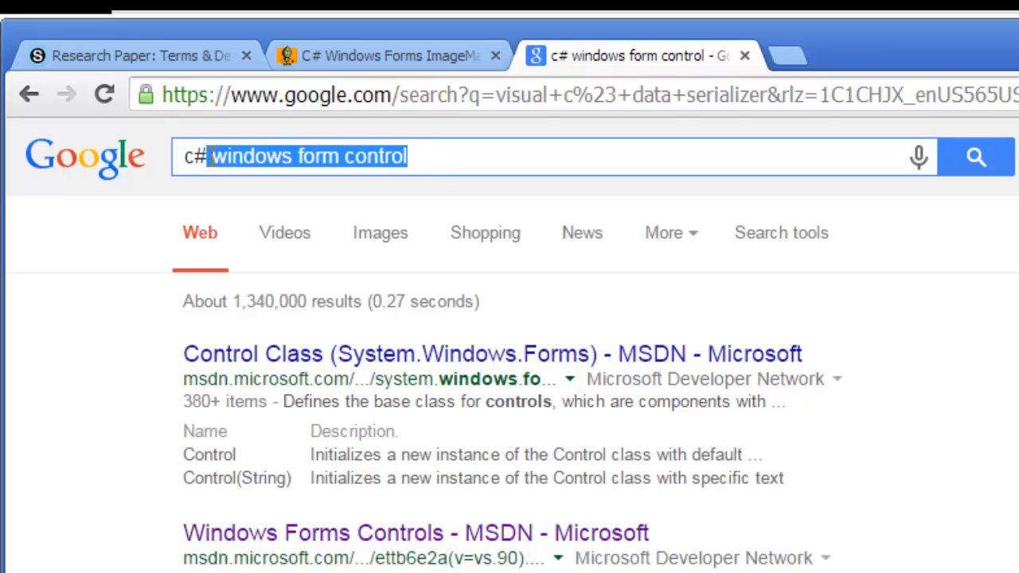
text(dat)
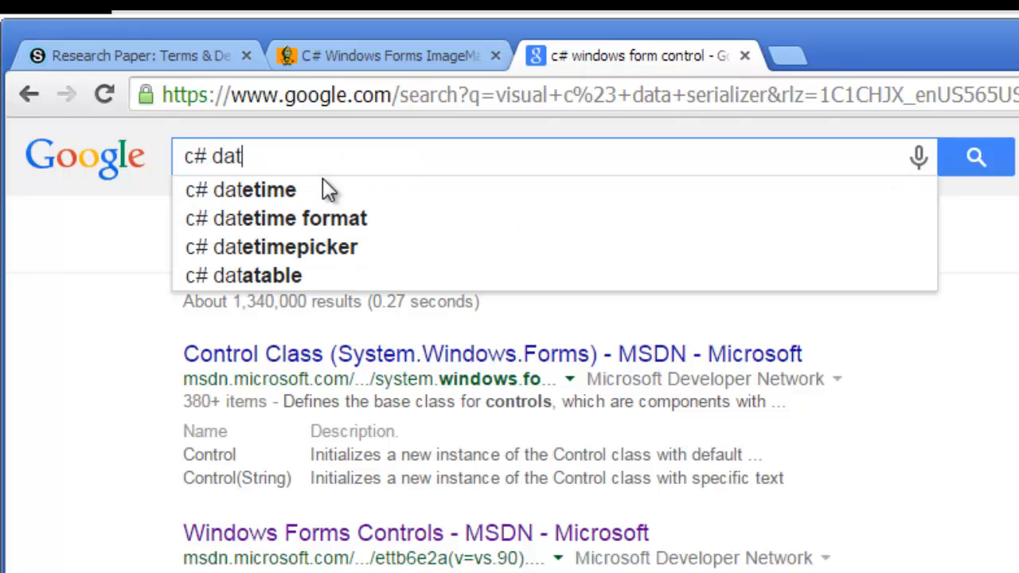
key(BackSpace)
text(a serial)
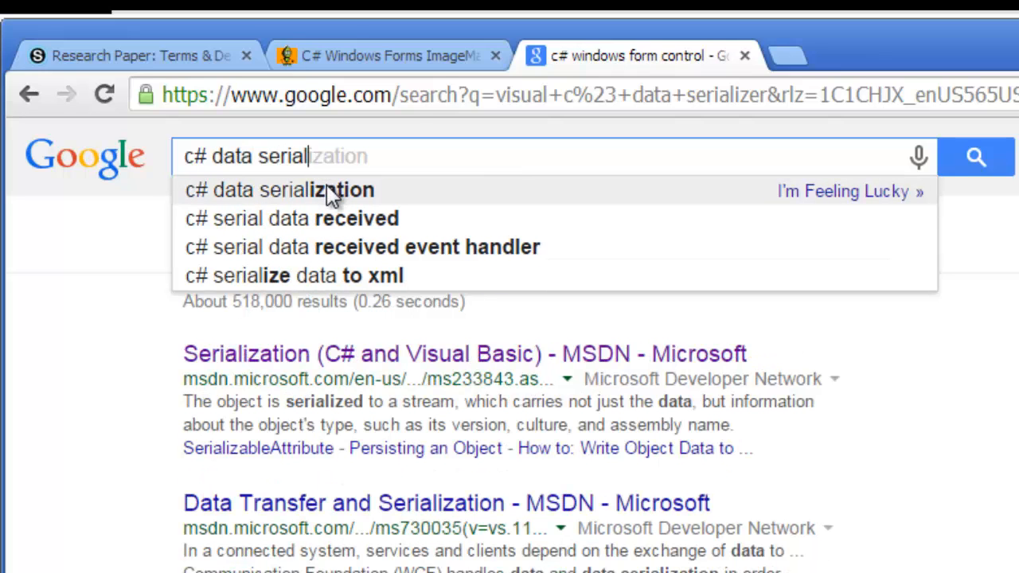
click(327, 188)
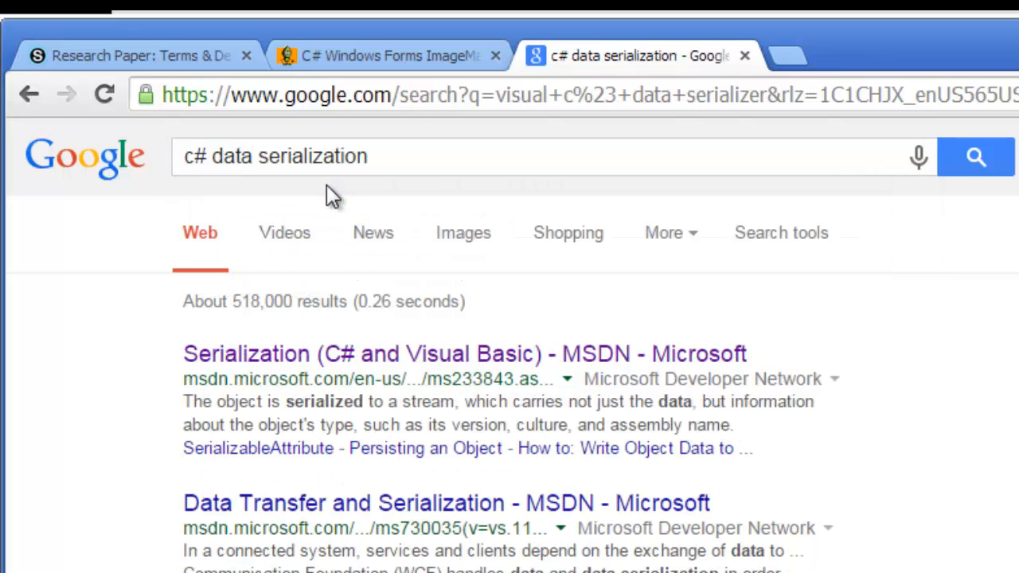
click(436, 155)
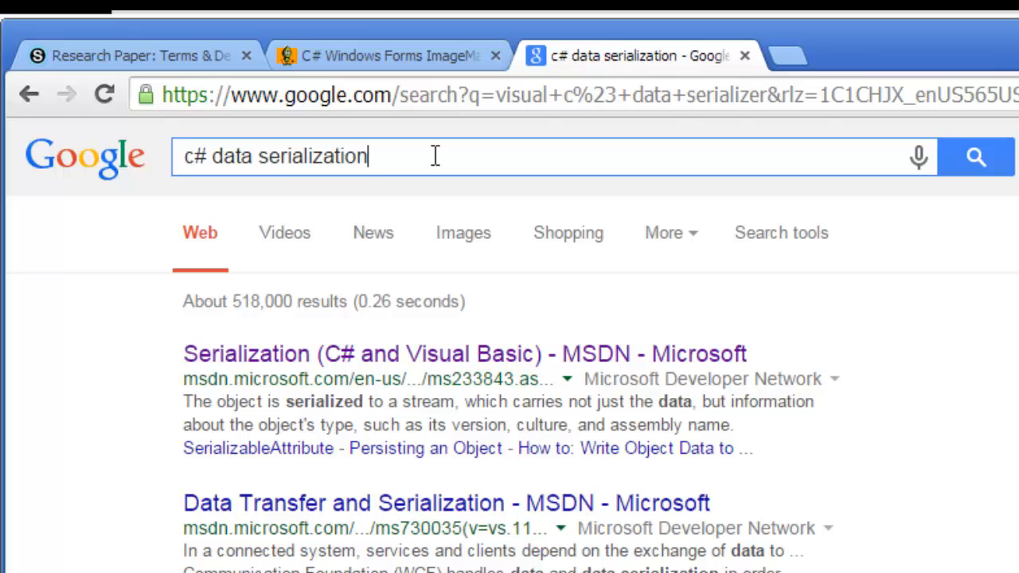